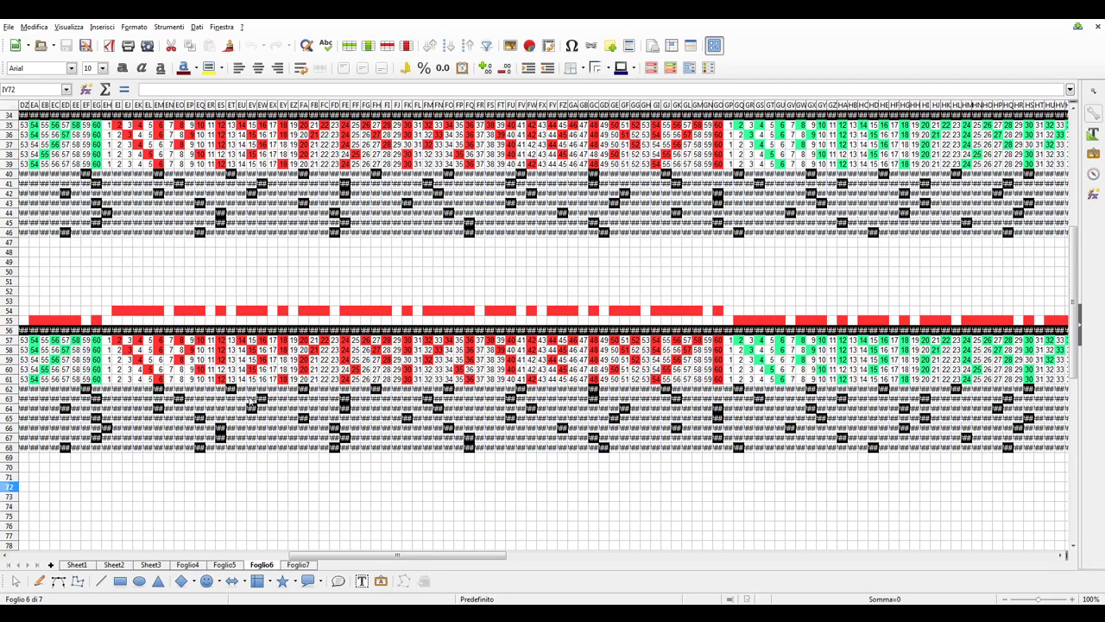
pyautogui.scroll(-1, 250, 404)
pyautogui.moveTo(345, 553); pyautogui.dragTo(66, 533)
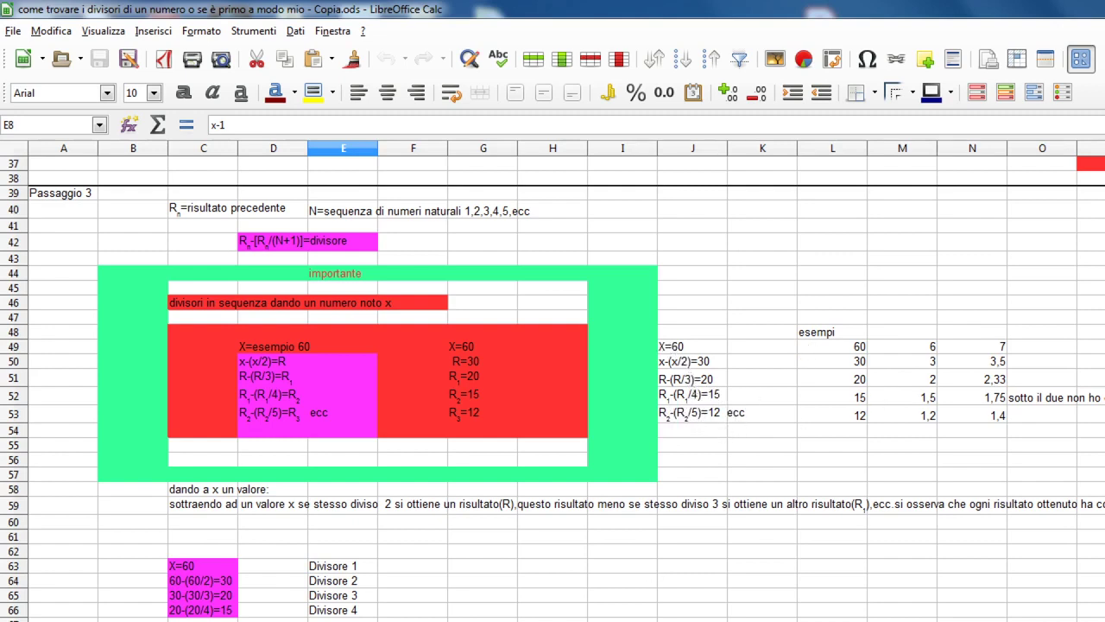
# Examine the Passaggio 3 method for sequential divisors, including its worked examples and the full explanation in row 59.
pyautogui.hscroll(4, 605, 380)
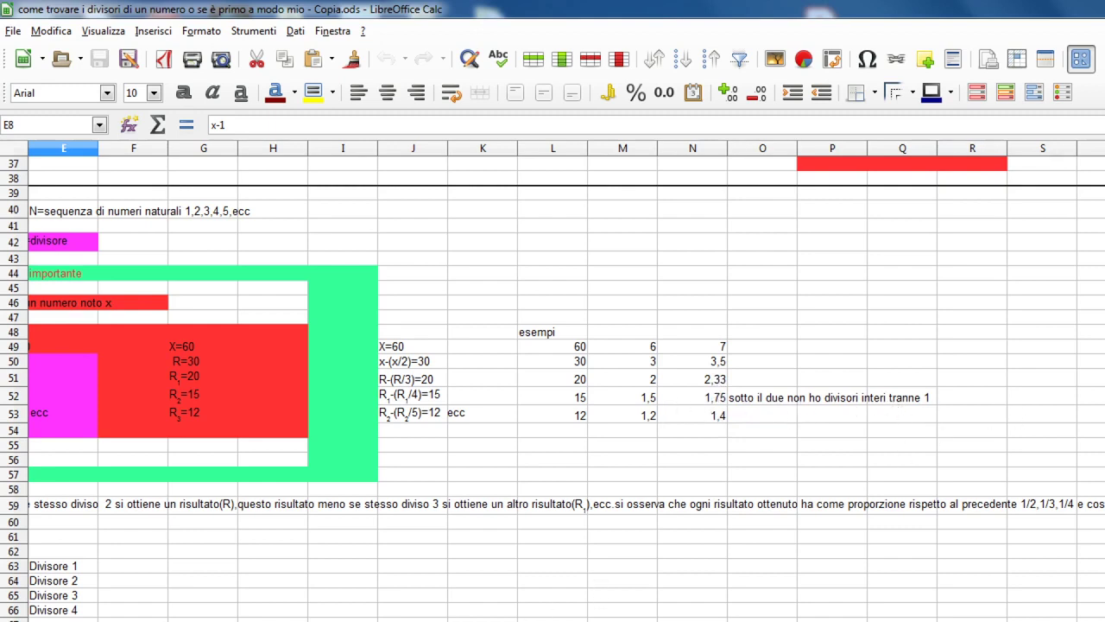
pyautogui.hscroll(-2, 552, 380)
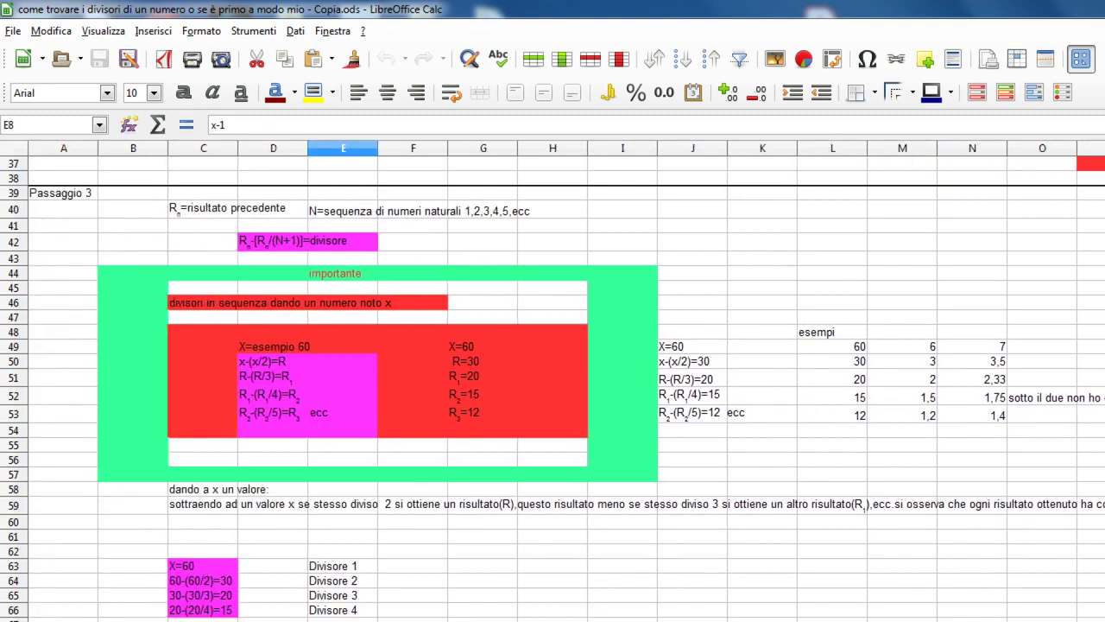
pyautogui.hscroll(1, 433, 313)
pyautogui.scroll(-2, 432, 312)
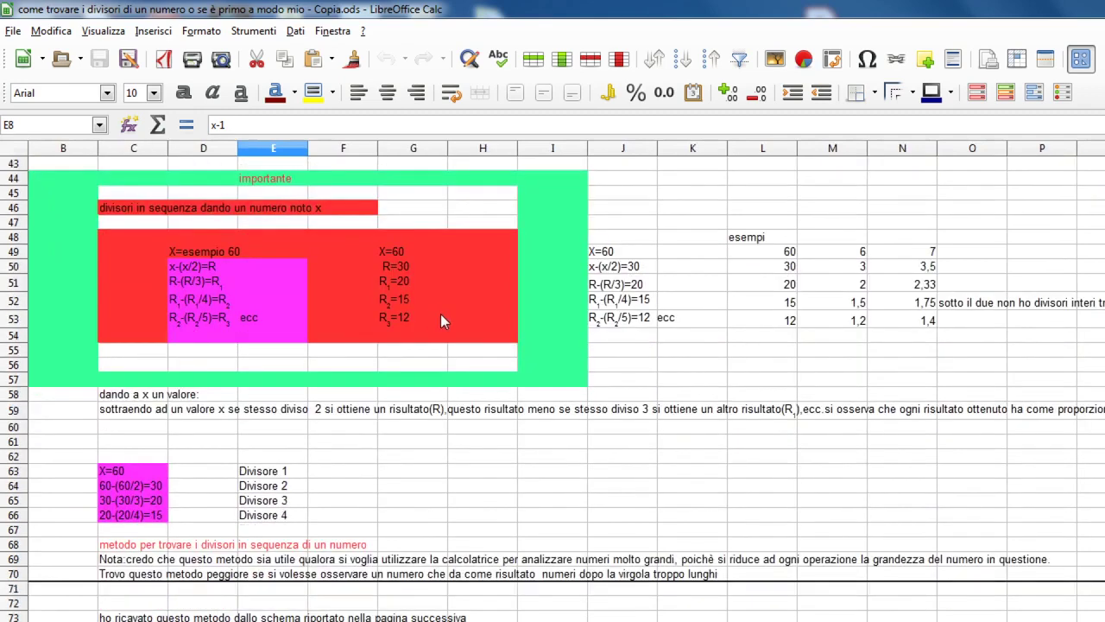
pyautogui.scroll(-1, 440, 318)
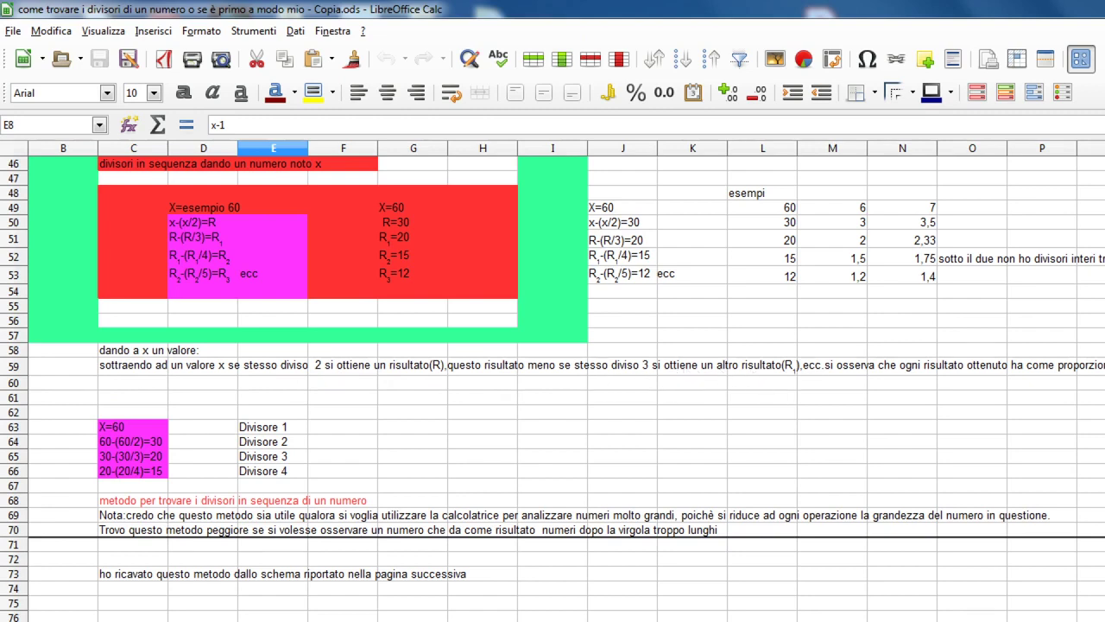
pyautogui.hscroll(5, 553, 380)
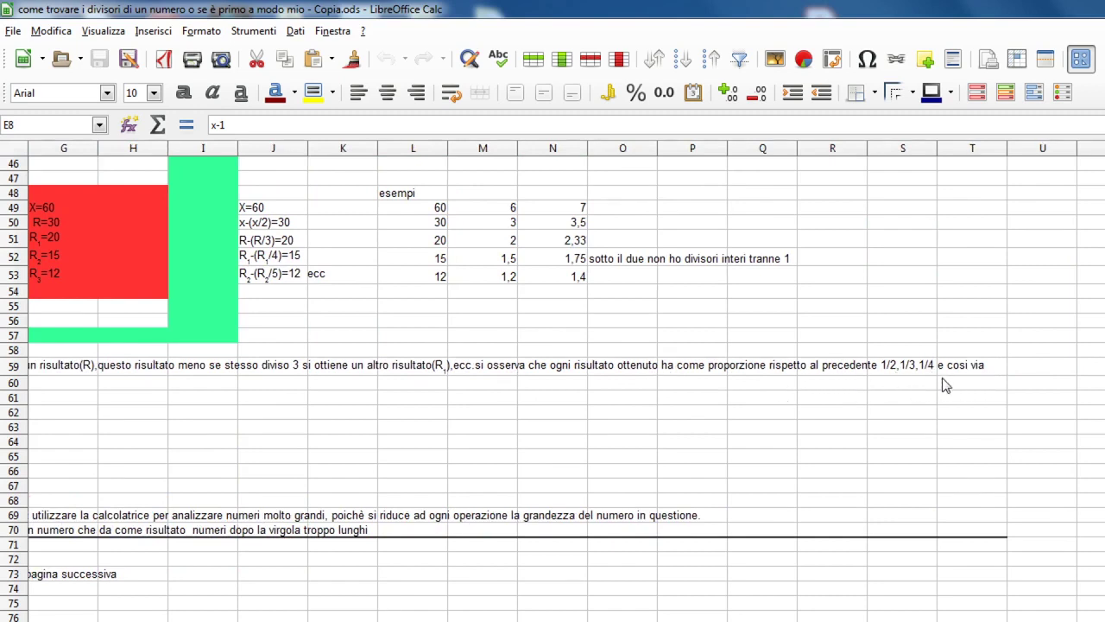
pyautogui.hscroll(-6, 223, 553)
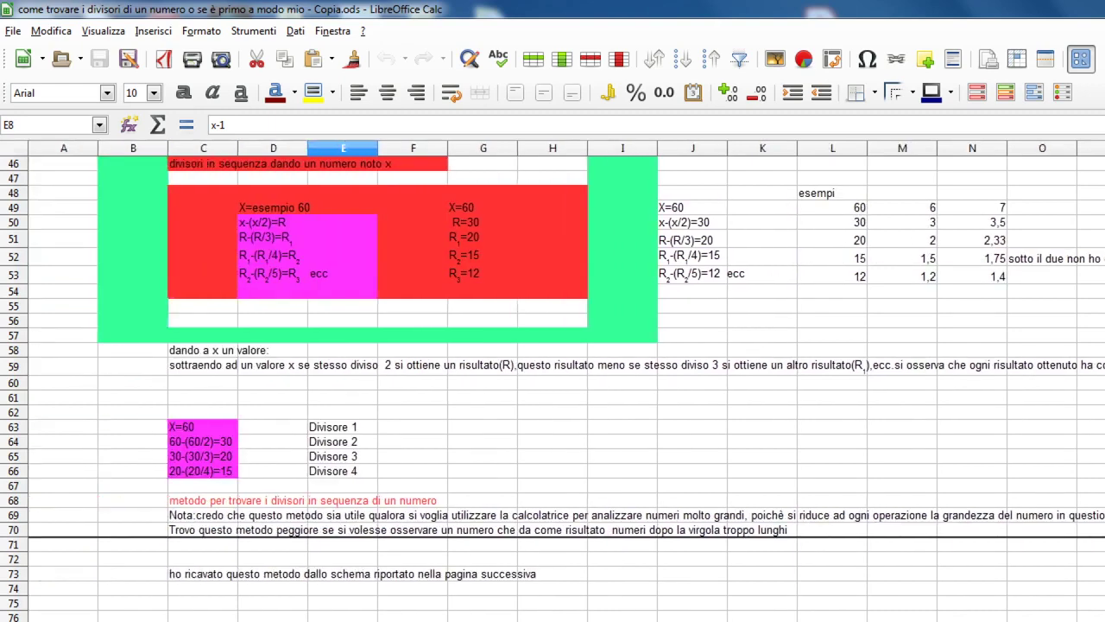
# Read the X=60 divisor sequence in rows 63 to 66 and the notes on the method down to row 73.
pyautogui.scroll(-2, 211, 408)
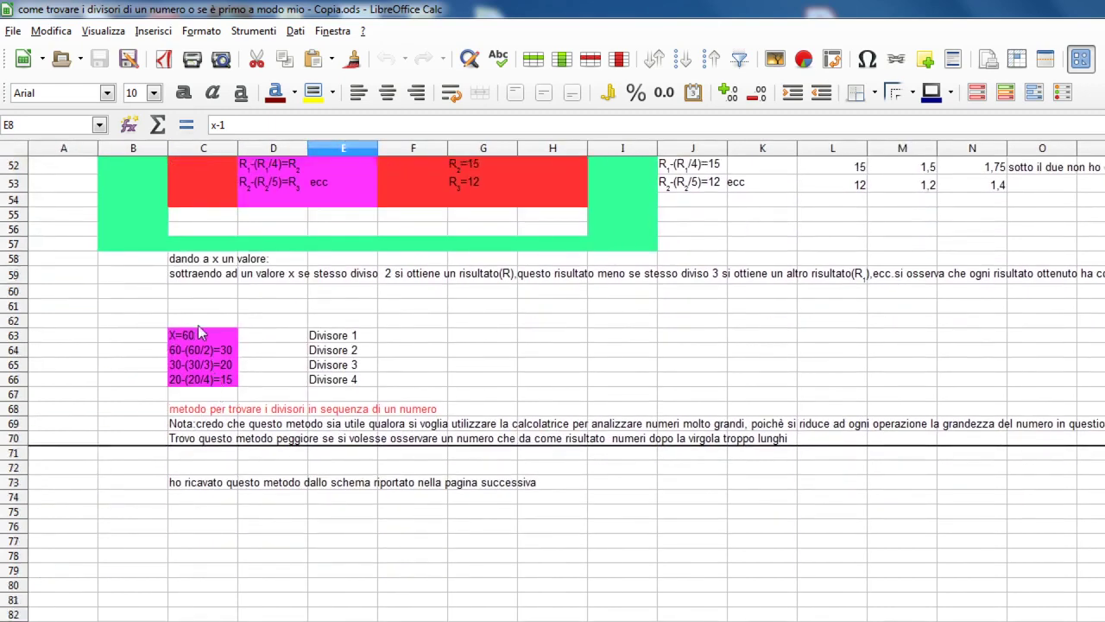
pyautogui.scroll(-1, 202, 328)
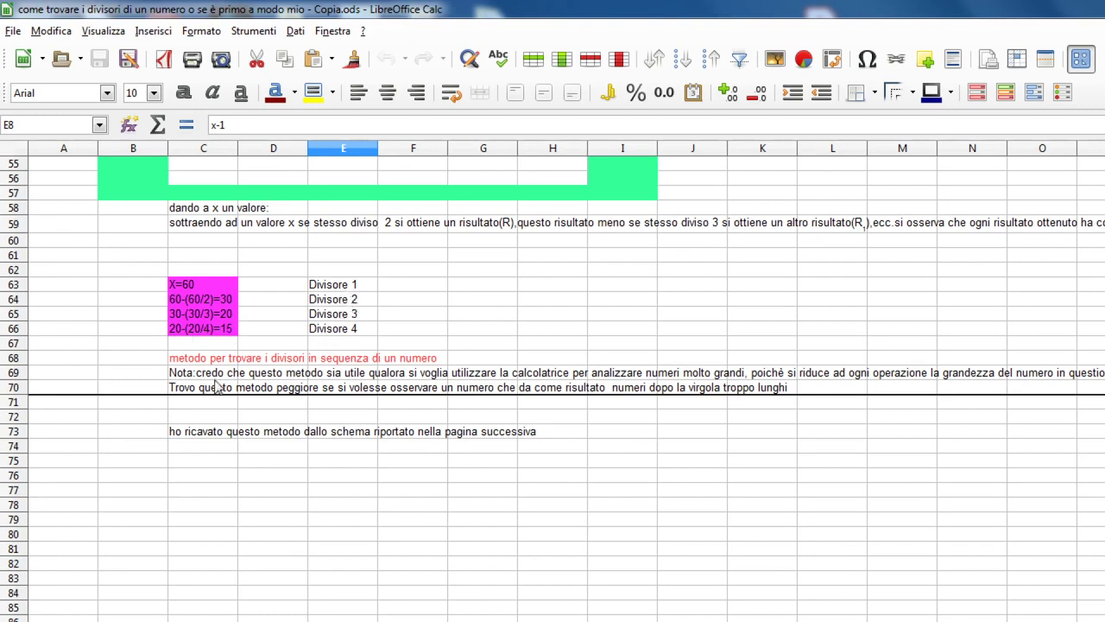
pyautogui.scroll(-1, 339, 368)
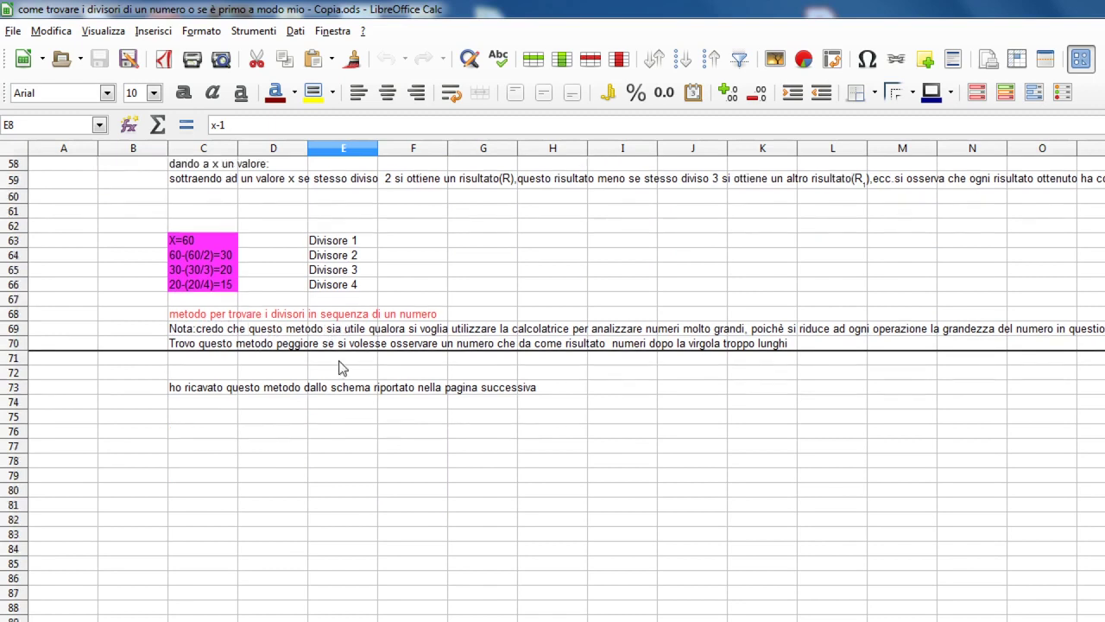
pyautogui.hscroll(1, 553, 380)
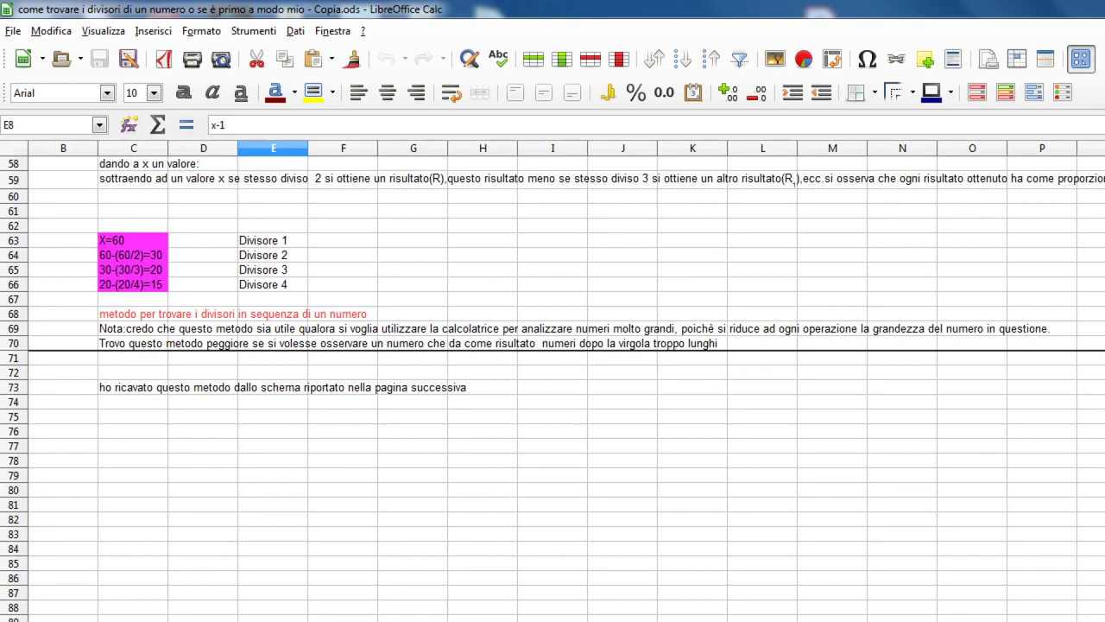
# Go through the following two sheets, examining the times-table grid and the lines drawn through its black squares.
pyautogui.hotkey('ctrl', 'pagedown')
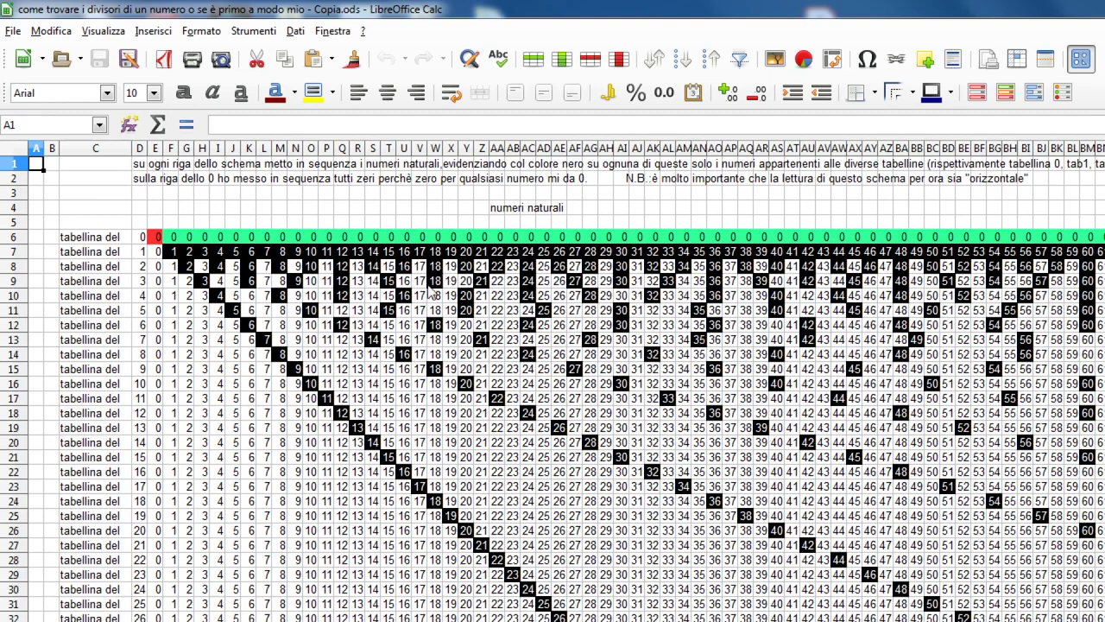
pyautogui.hotkey('ctrl', 'pagedown')
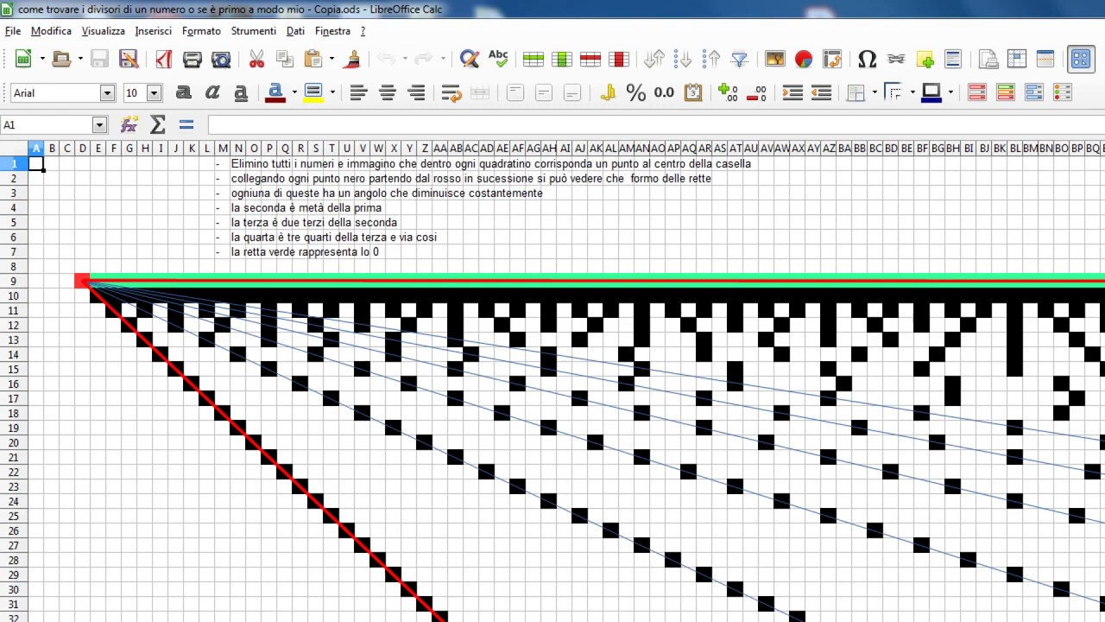
# Show the rotated triangle sheet and read its full description of lines t1 and t2, returning to cell A1.
pyautogui.hotkey('ctrl', 'pagedown')
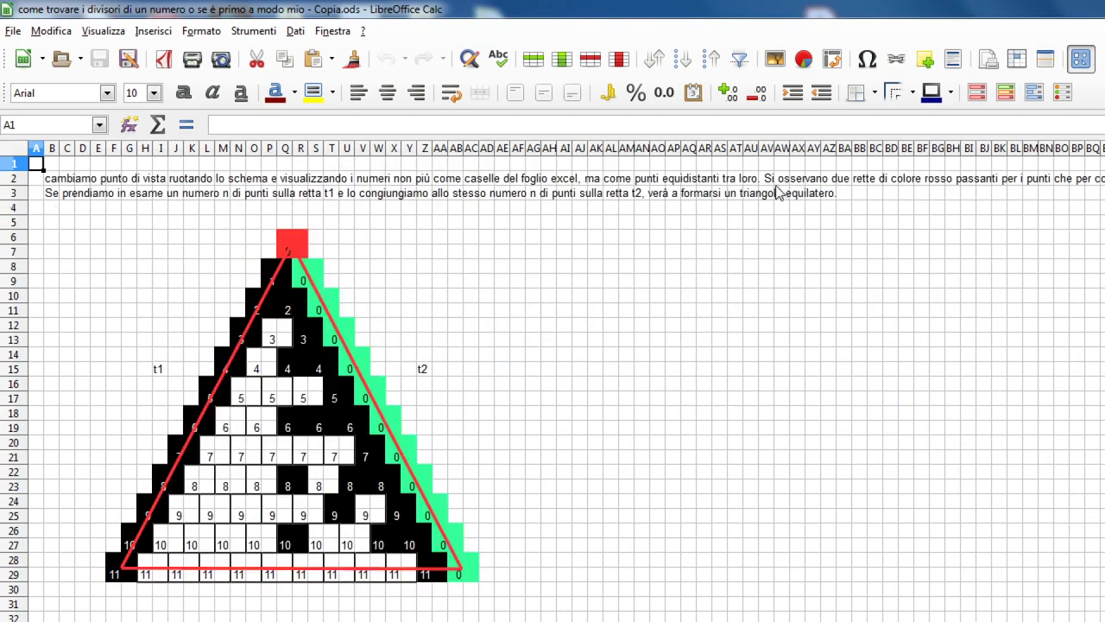
pyautogui.hscroll(9, 567, 362)
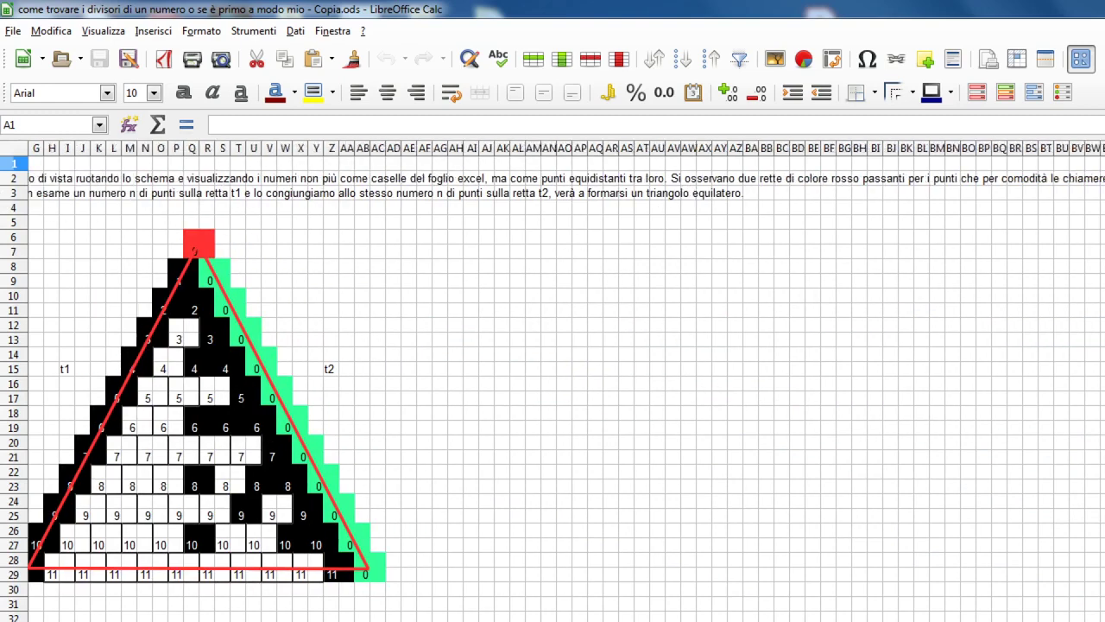
pyautogui.hscroll(1, 466, 491)
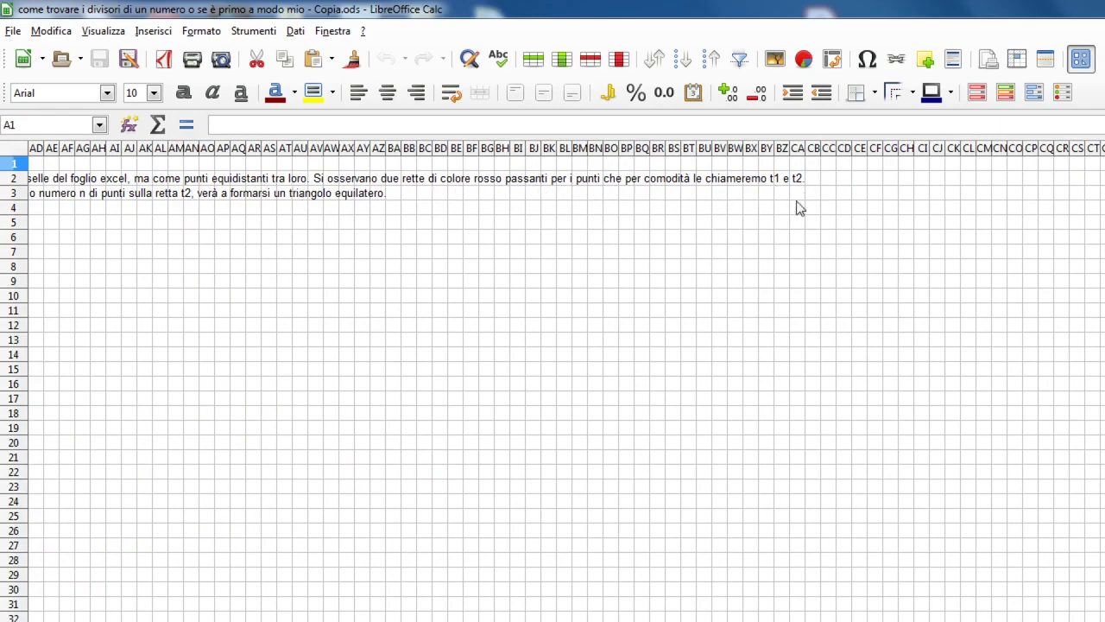
pyautogui.hotkey('ctrl', 'Home')
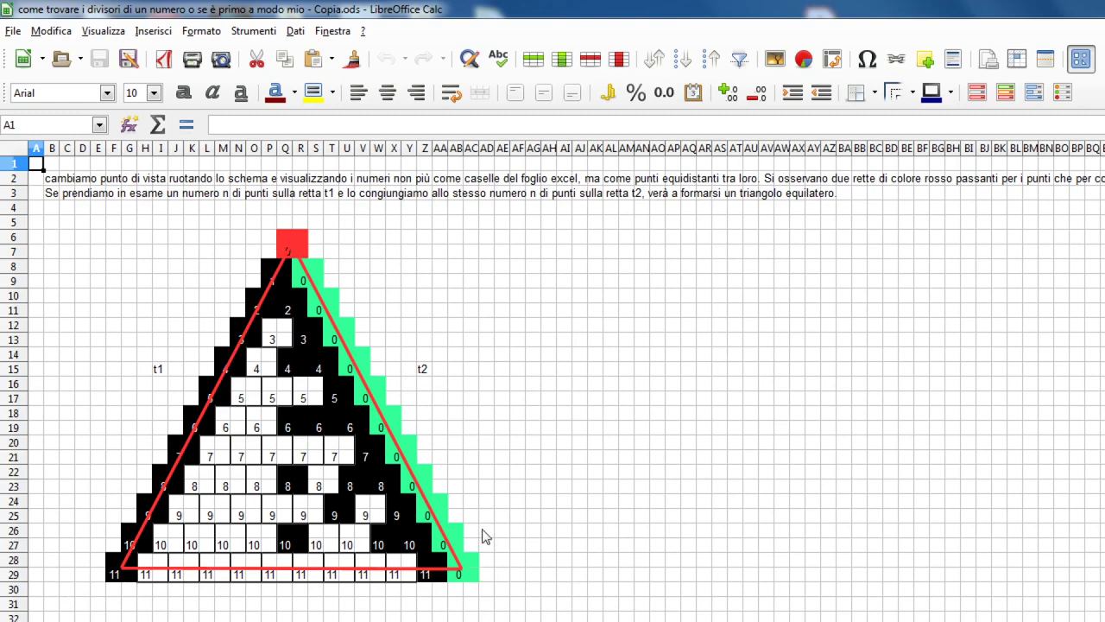
# Compare the red-outlined triangle with the yellow-edged triangle below it and read the accompanying note on the false line.
pyautogui.scroll(-3, 447, 415)
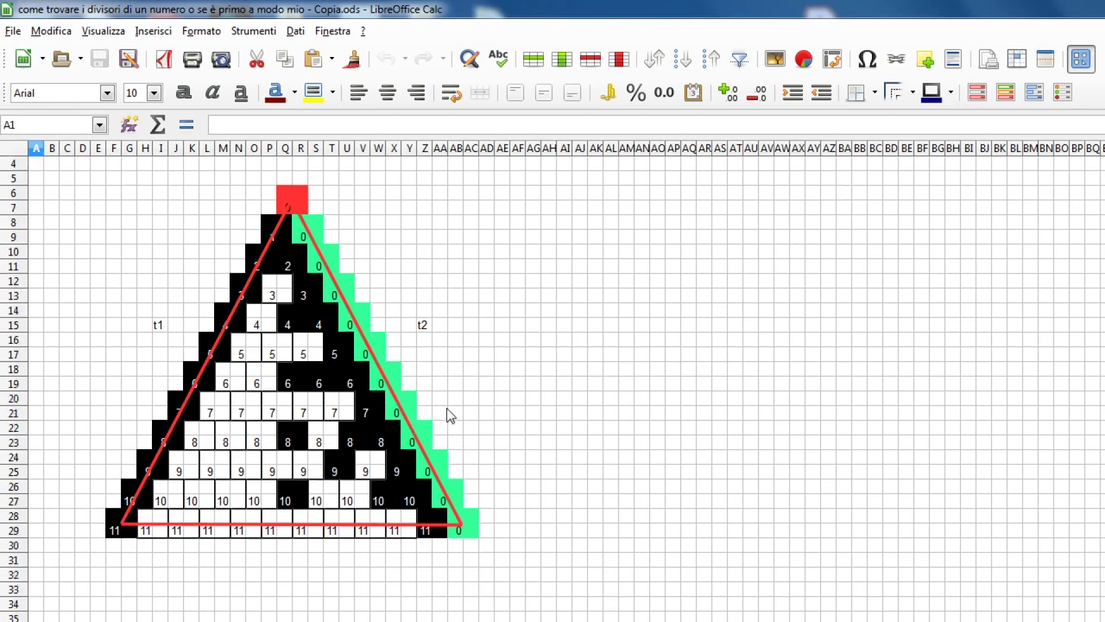
pyautogui.scroll(-1, 447, 414)
pyautogui.scroll(1, 447, 414)
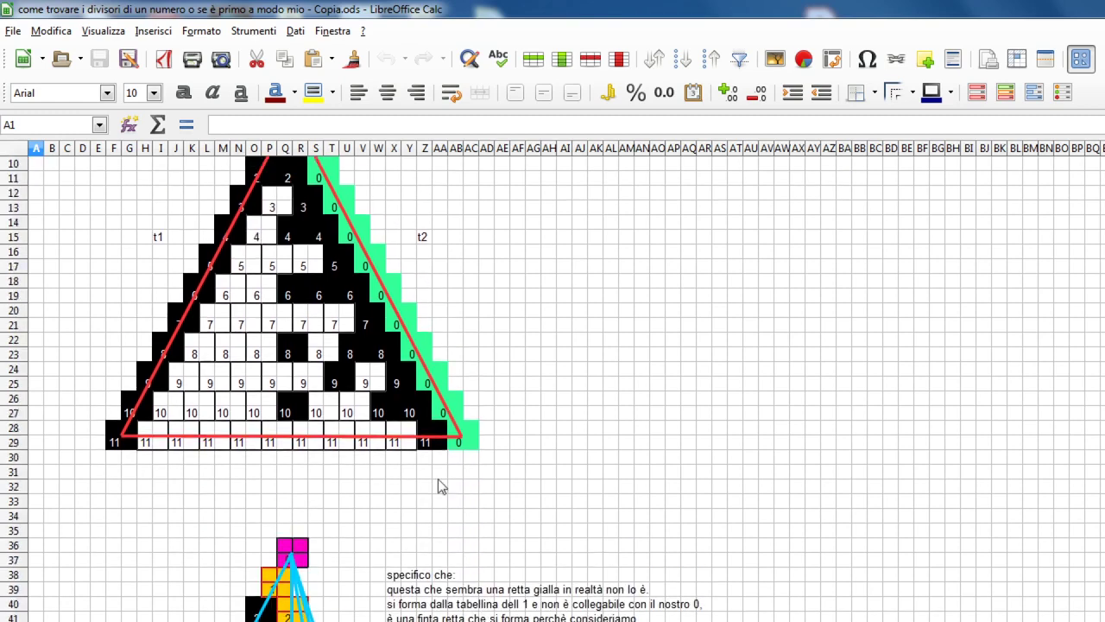
pyautogui.scroll(-7, 432, 486)
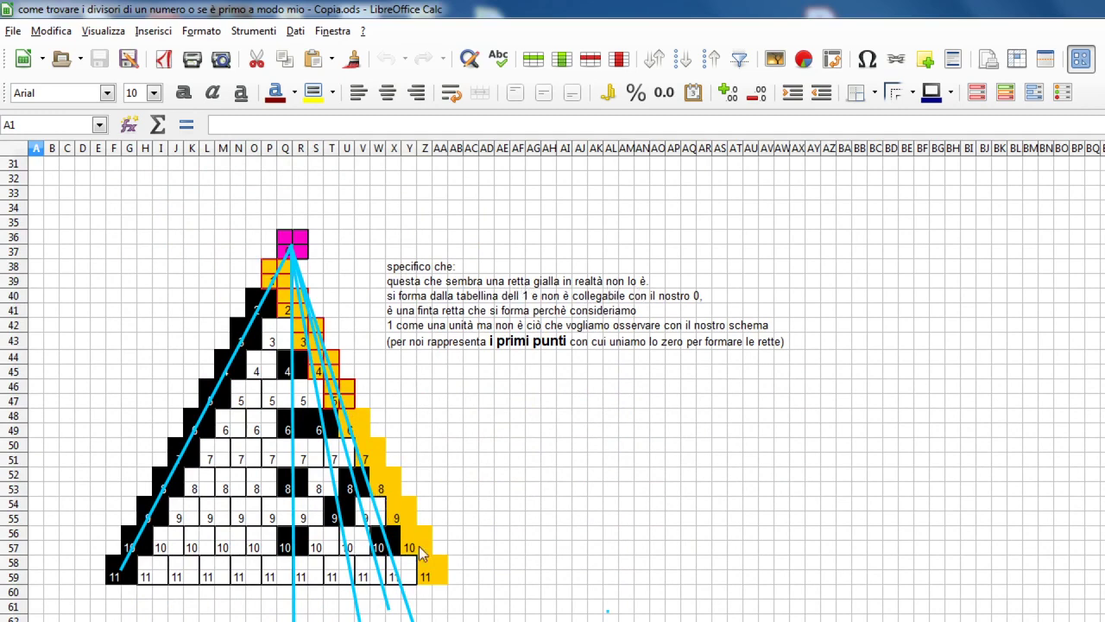
pyautogui.scroll(10, 349, 302)
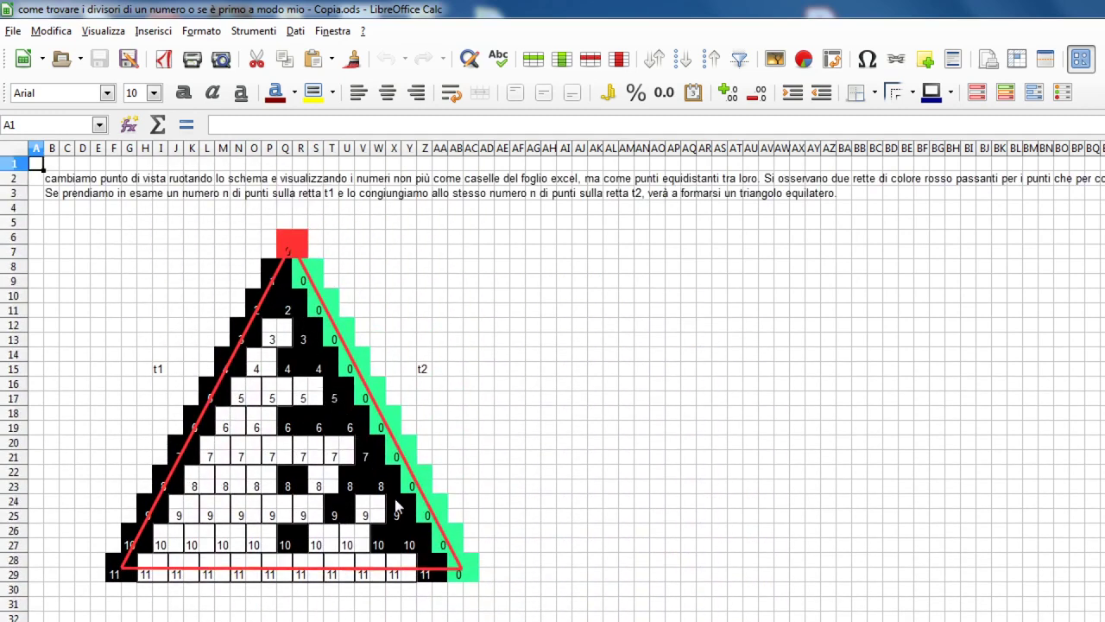
pyautogui.scroll(-11, 440, 409)
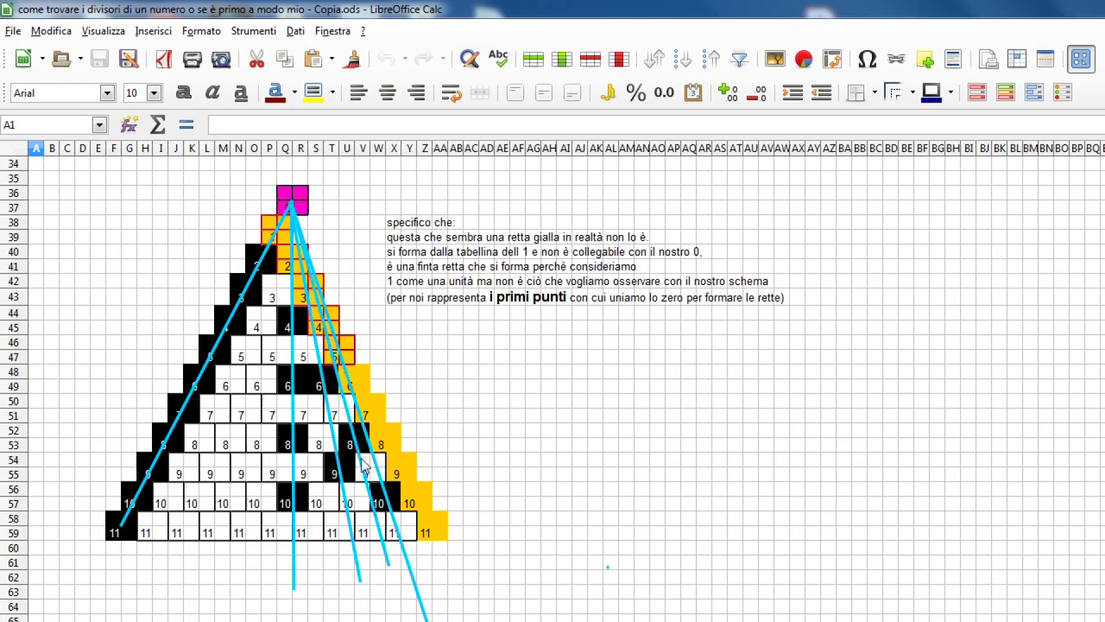
pyautogui.scroll(11, 562, 437)
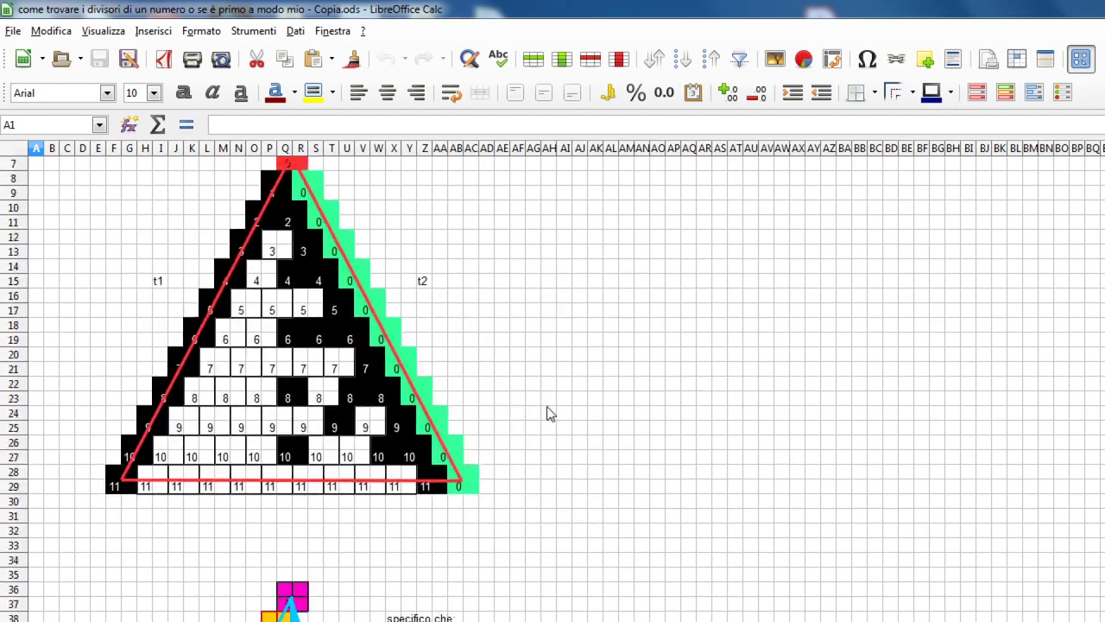
# Show the following sheet and examine the times-table diagram testing whether 37 is prime, along with its notes.
pyautogui.hotkey('ctrl', 'pagedown')
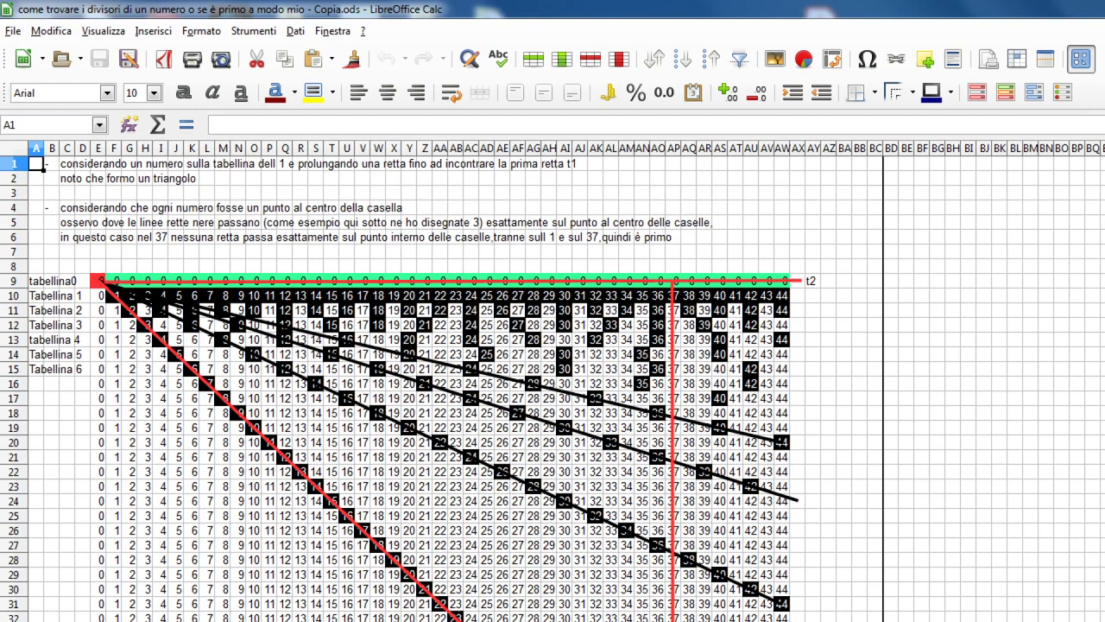
pyautogui.scroll(-2, 415, 389)
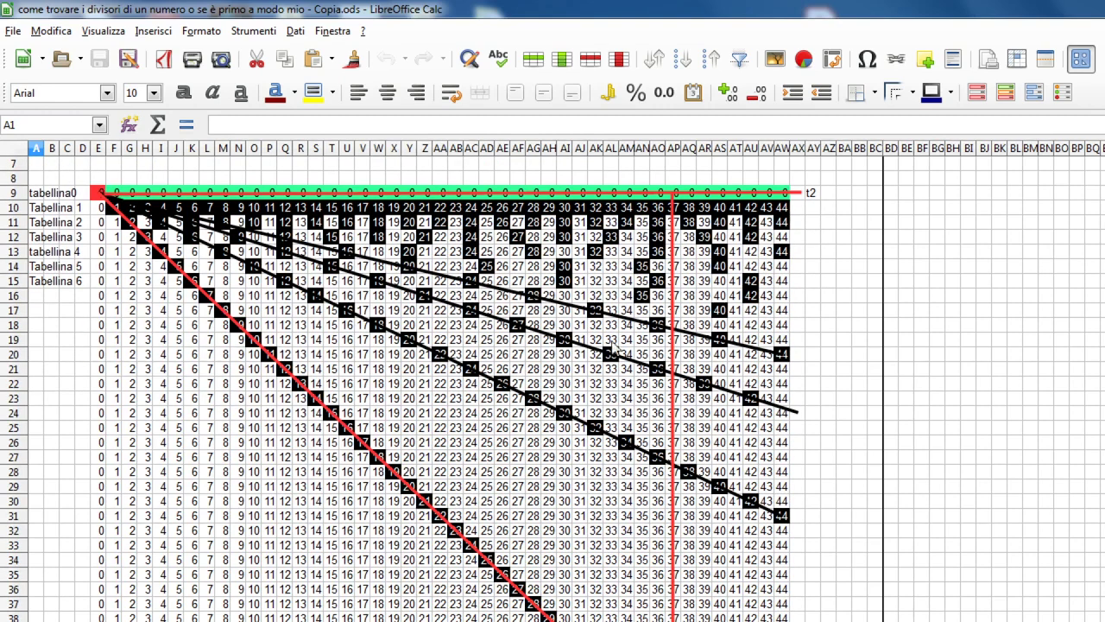
pyautogui.scroll(2, 588, 335)
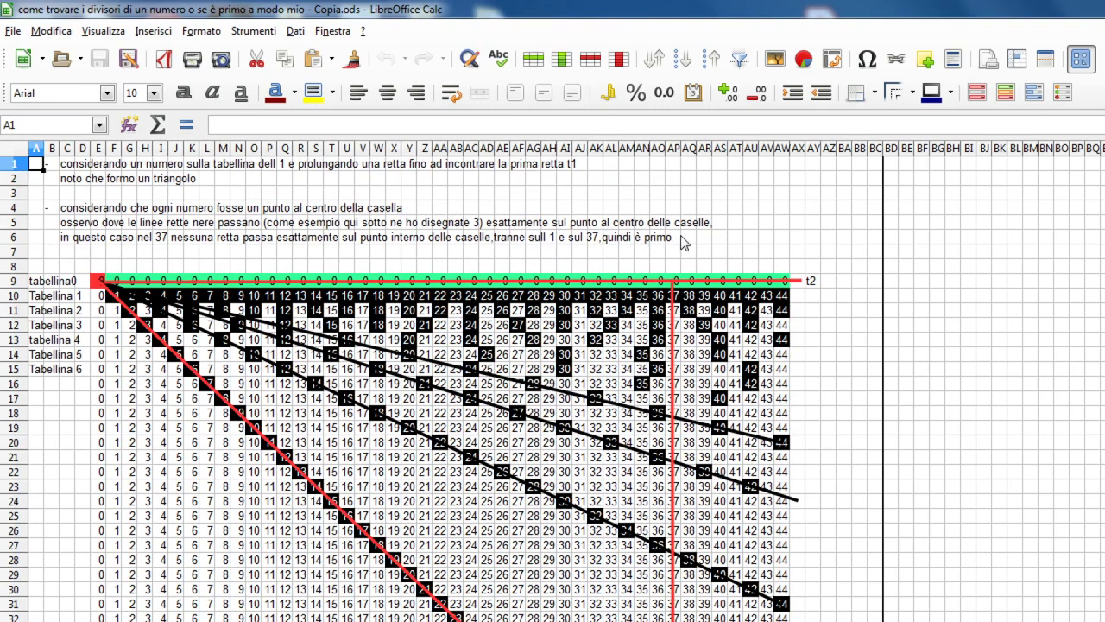
# Examine the diagram and notes that explain how to find the divisors of 20 by projection onto t1.
pyautogui.scroll(-9, 764, 242)
pyautogui.scroll(-8, 764, 298)
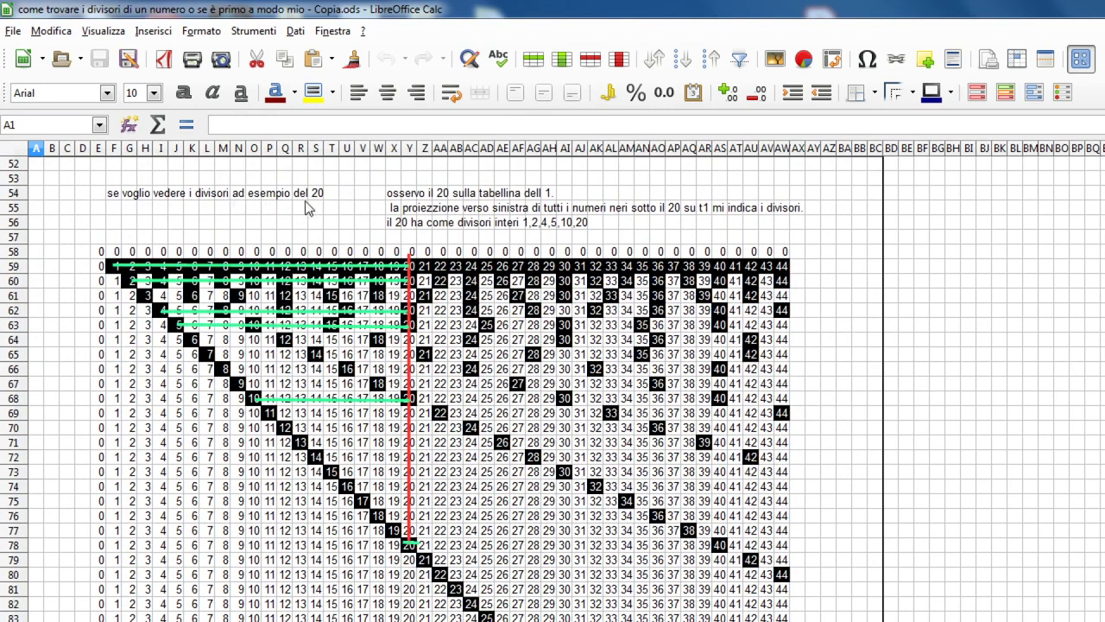
pyautogui.scroll(-1, 464, 193)
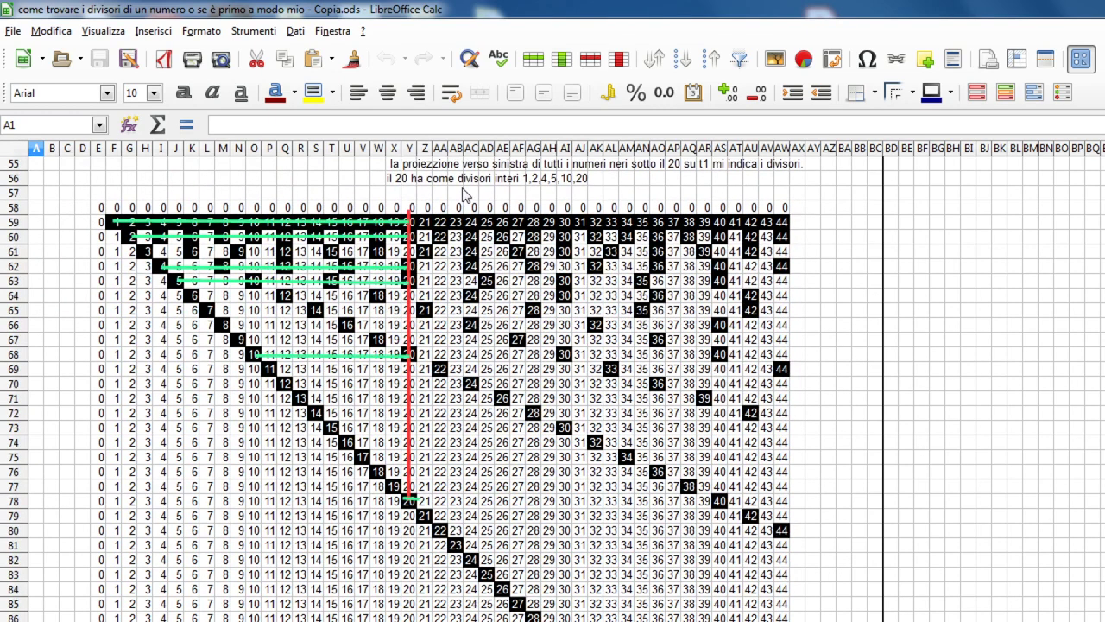
pyautogui.scroll(1, 466, 196)
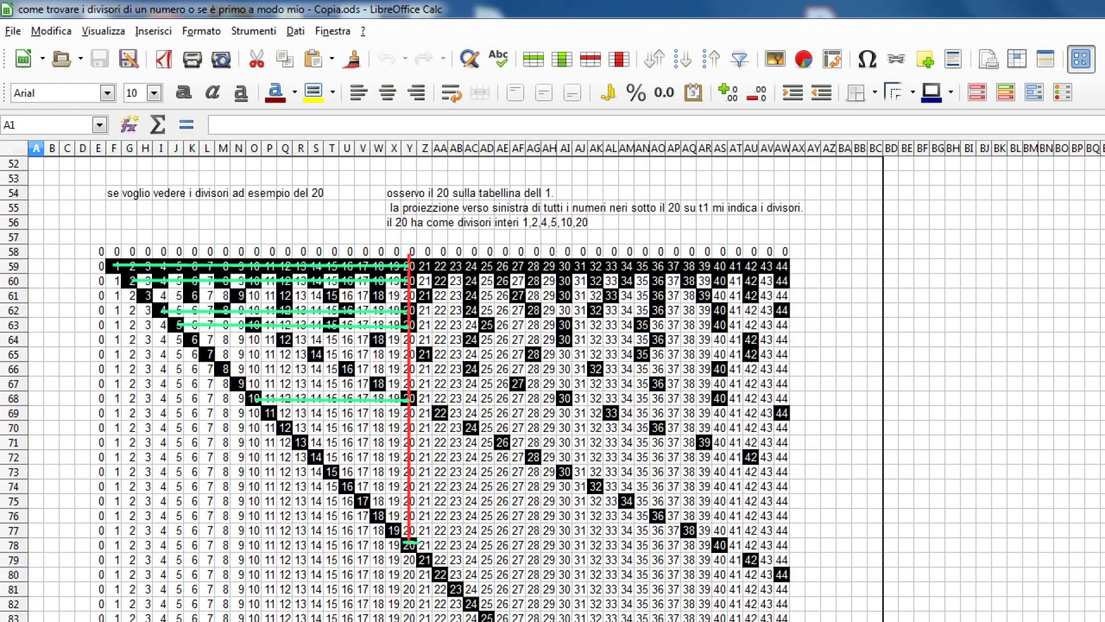
# Examine the "come verificare se i numeri sono primi" scheme and read the prime-checking rule and closing notes beneath it.
pyautogui.scroll(-9, 678, 516)
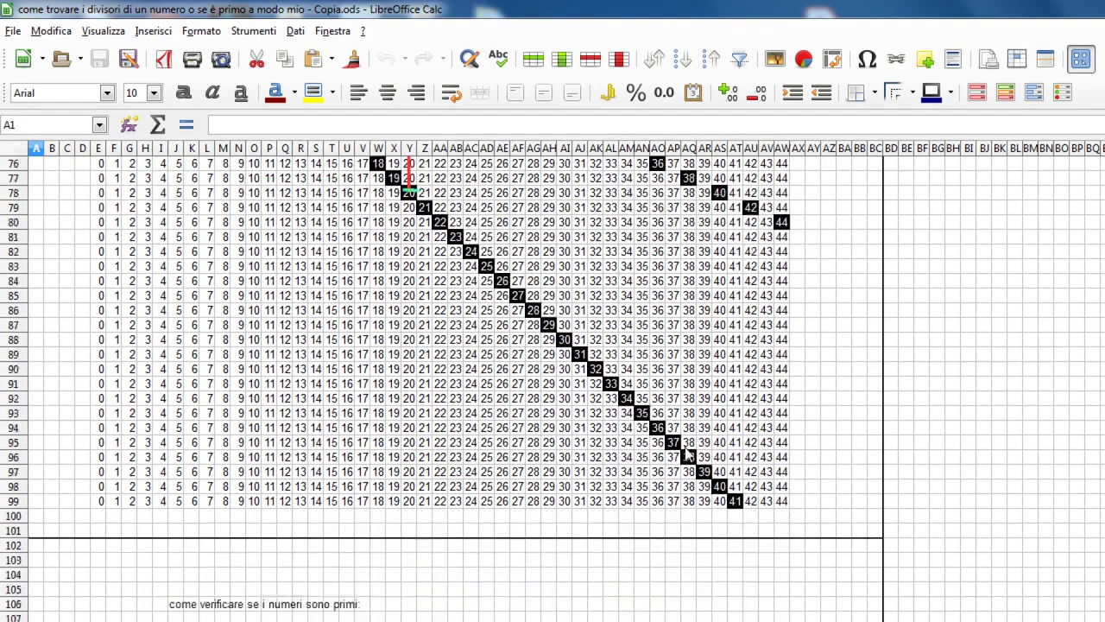
pyautogui.scroll(-2, 697, 349)
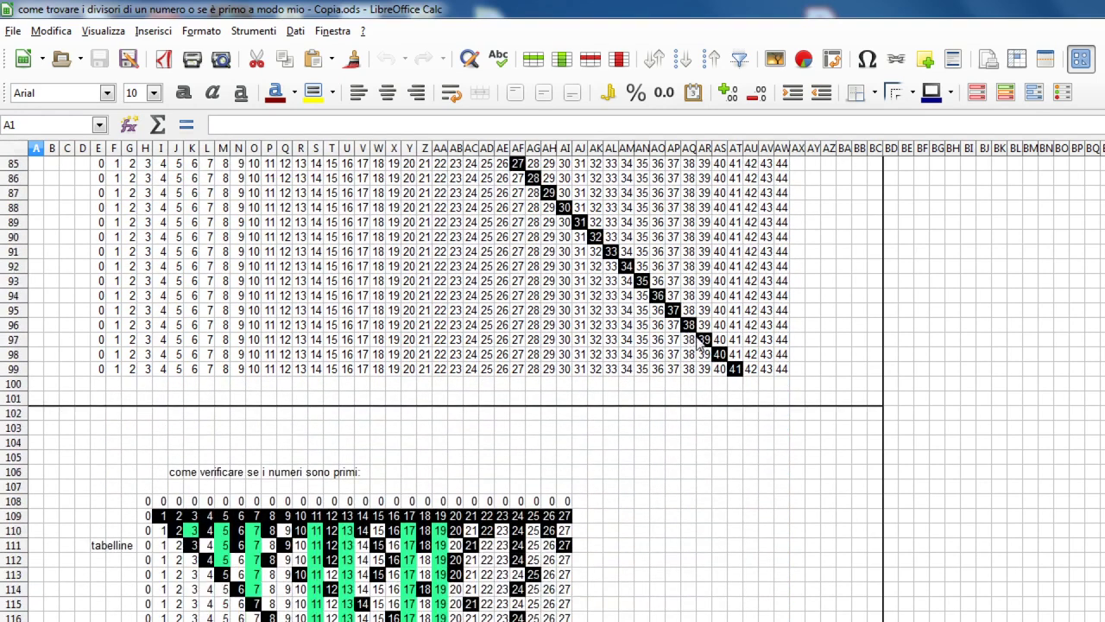
pyautogui.scroll(-7, 393, 290)
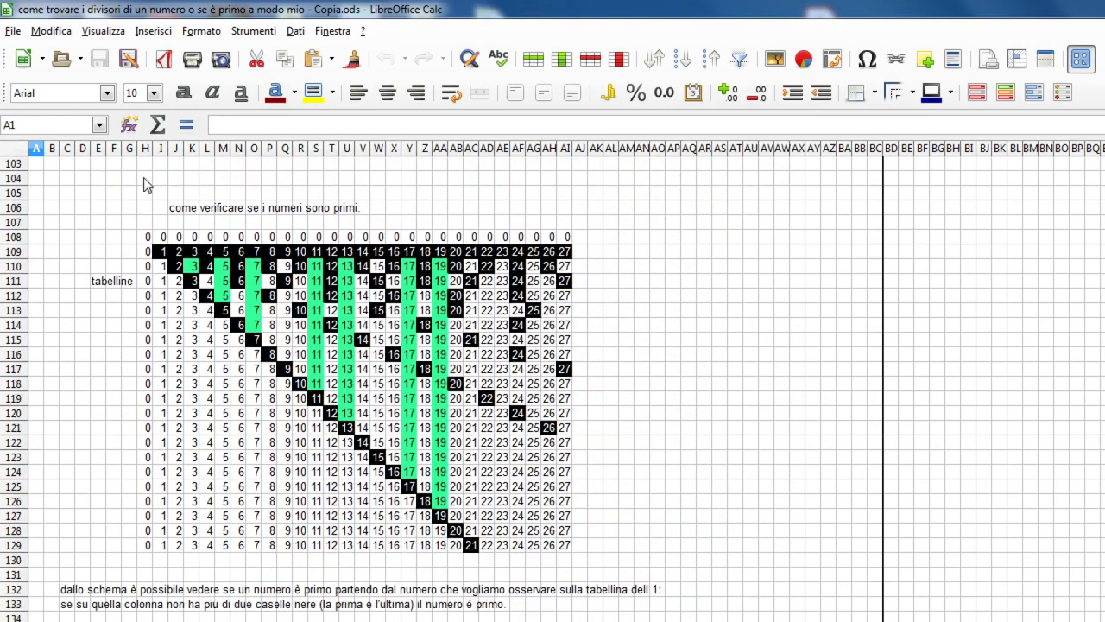
pyautogui.scroll(1, 207, 168)
pyautogui.scroll(-5, 103, 519)
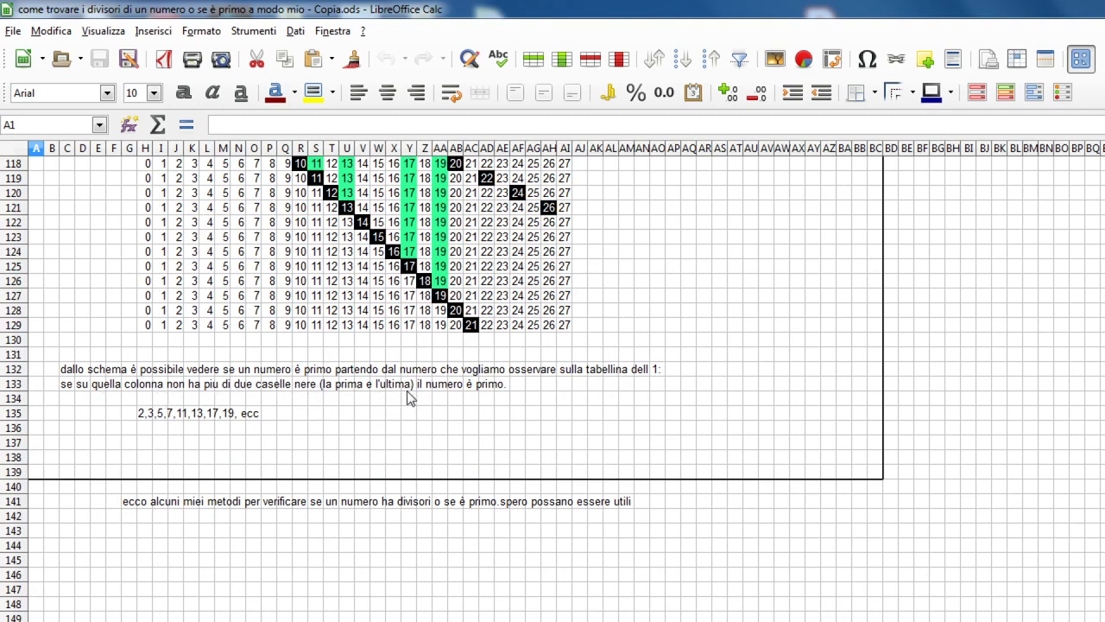
pyautogui.scroll(7, 634, 306)
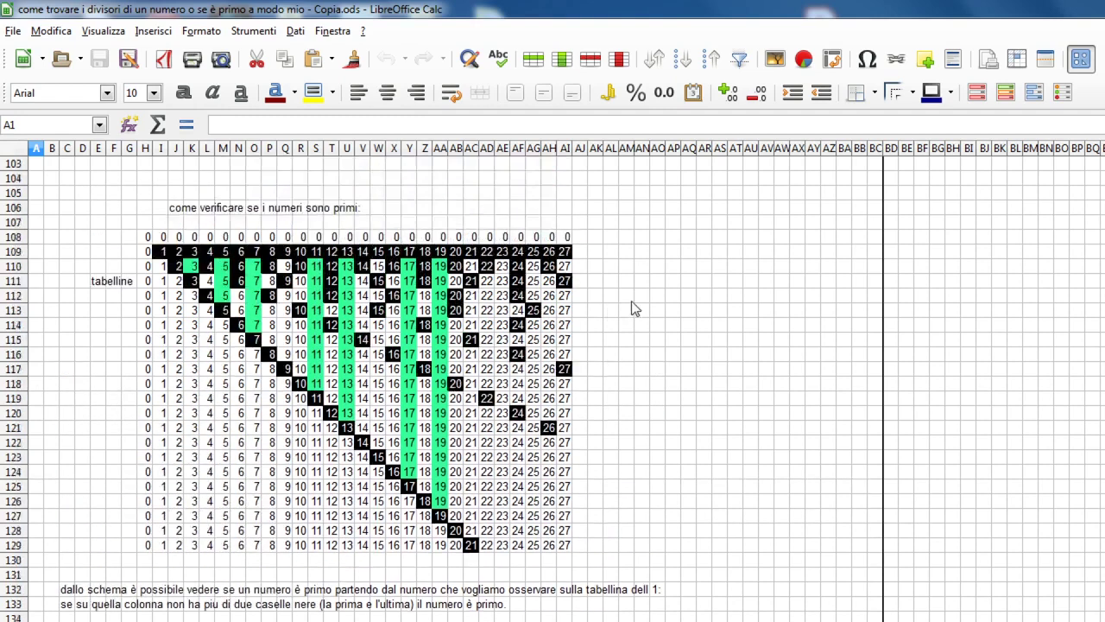
pyautogui.scroll(-1, 285, 353)
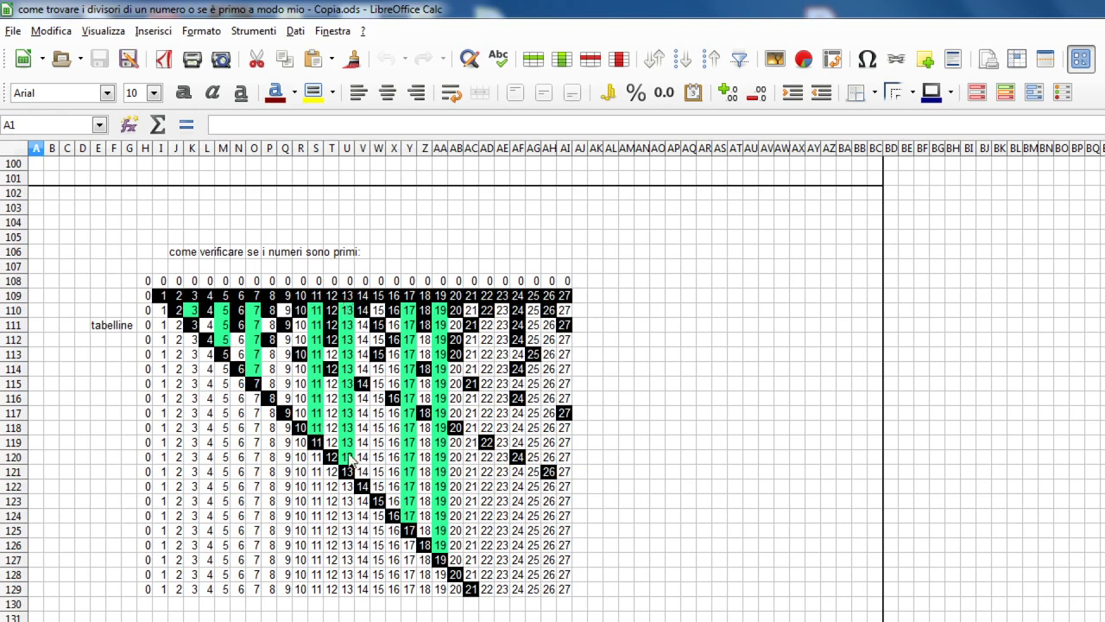
# Check the green and black cells of the "tabelline" scheme against the prime rule written in rows 132 to 135.
pyautogui.scroll(-11, 199, 519)
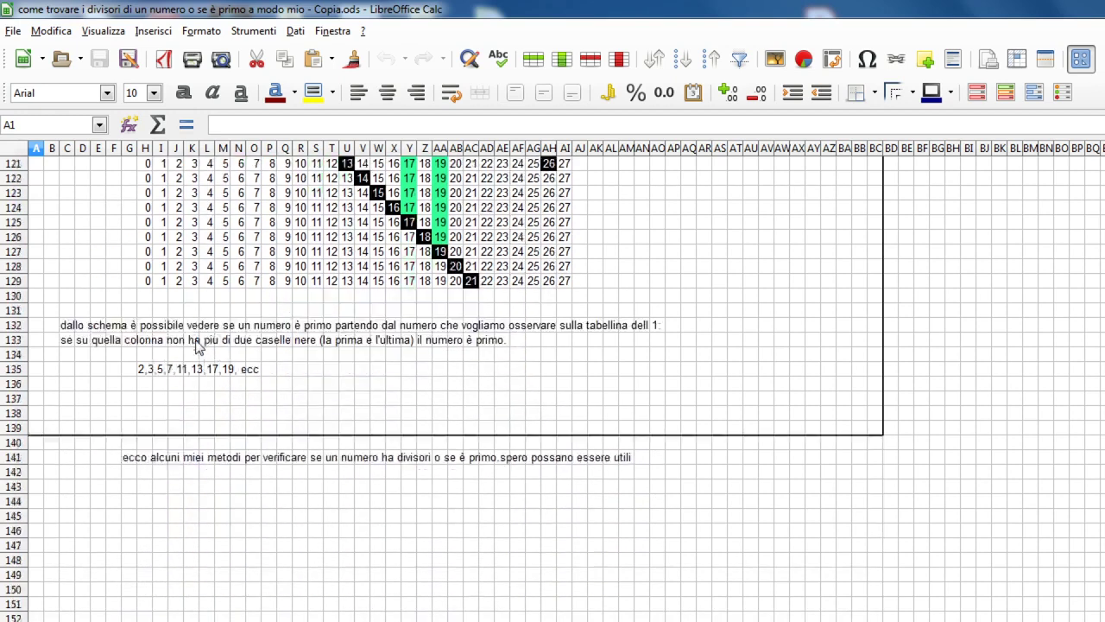
pyautogui.scroll(1, 132, 252)
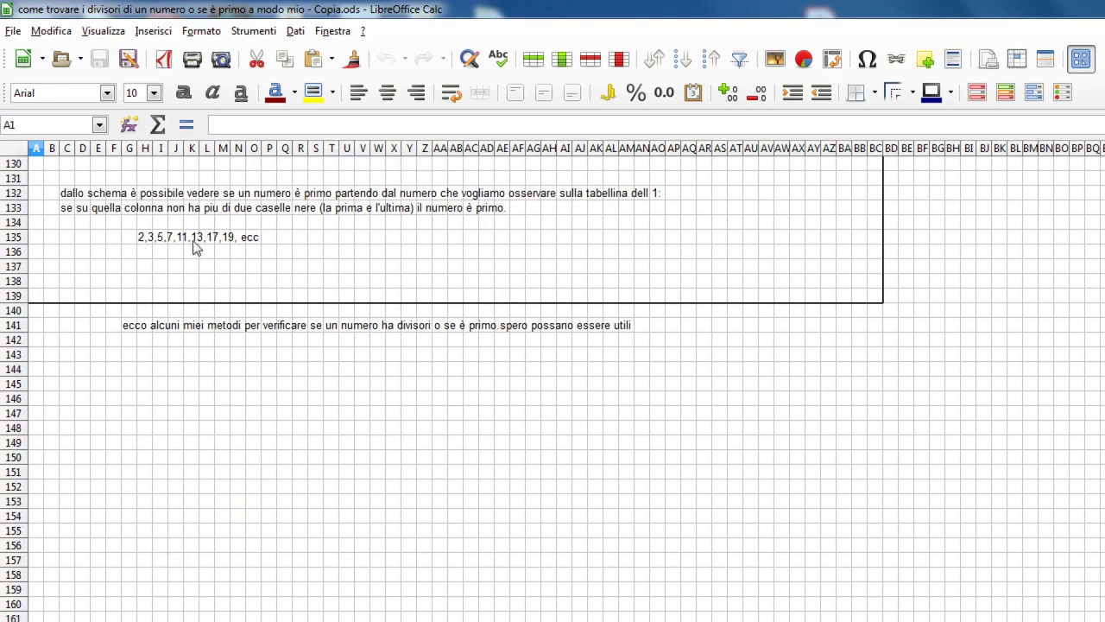
pyautogui.scroll(10, 365, 243)
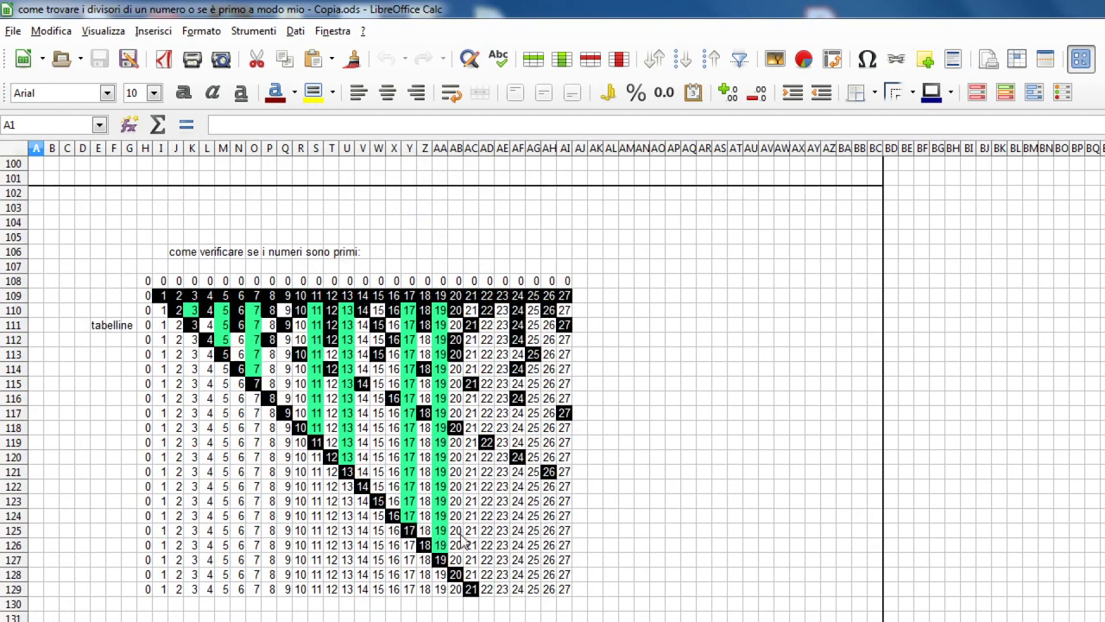
pyautogui.scroll(-4, 458, 527)
pyautogui.scroll(-7, 458, 527)
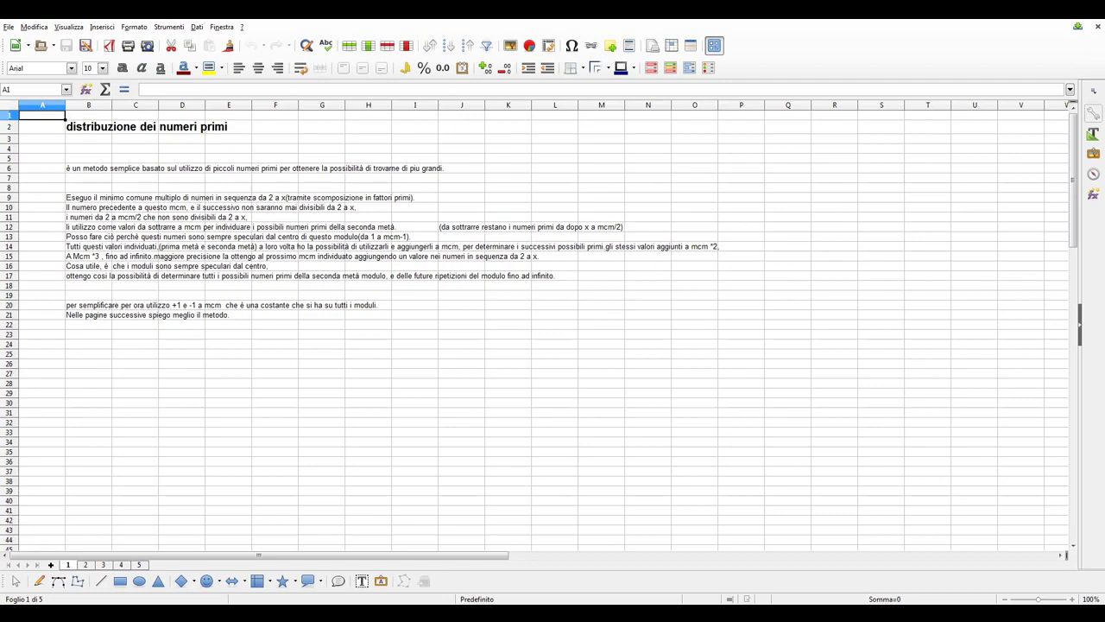
# Show sheet 2 of the prime distribution workbook, select cell D2 and examine the "specularità del modulo" diagram.
pyautogui.hotkey('ctrl', 'pagedown')
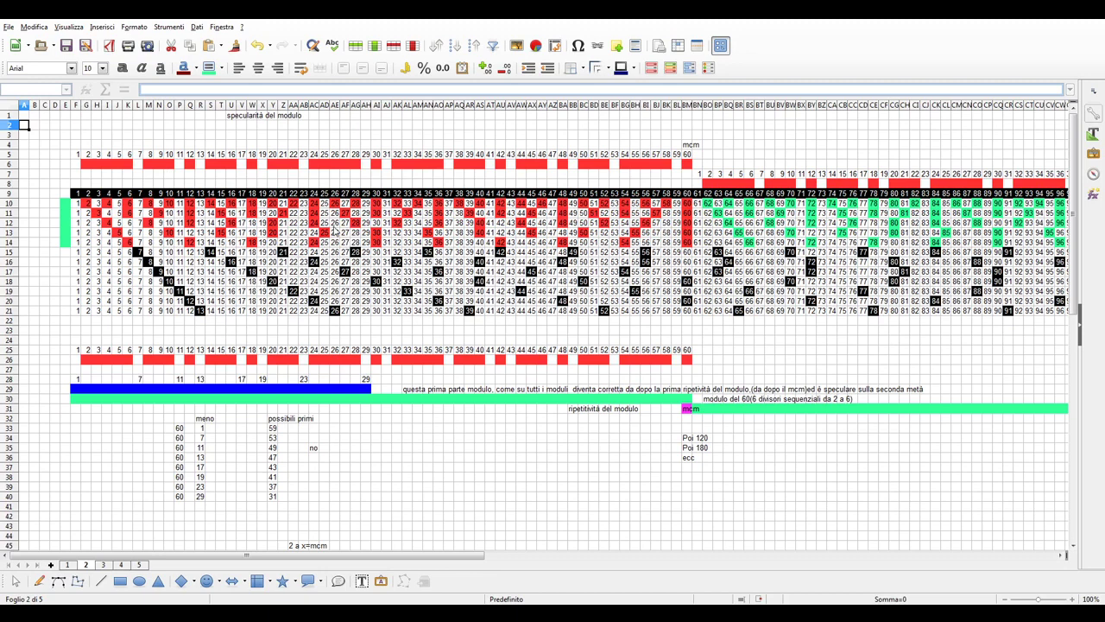
pyautogui.click(54, 125)
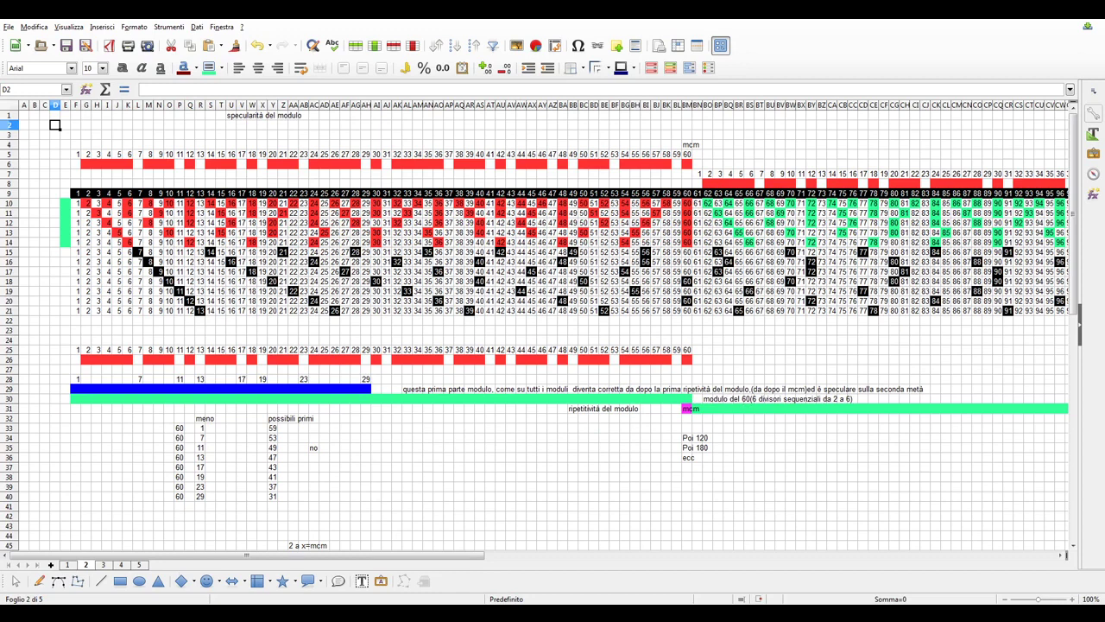
# Show sheet 3, select cell A2 and examine the mcm tables for 2 and for 2 and 3 with their notes.
pyautogui.hotkey('ctrl', 'pagedown')
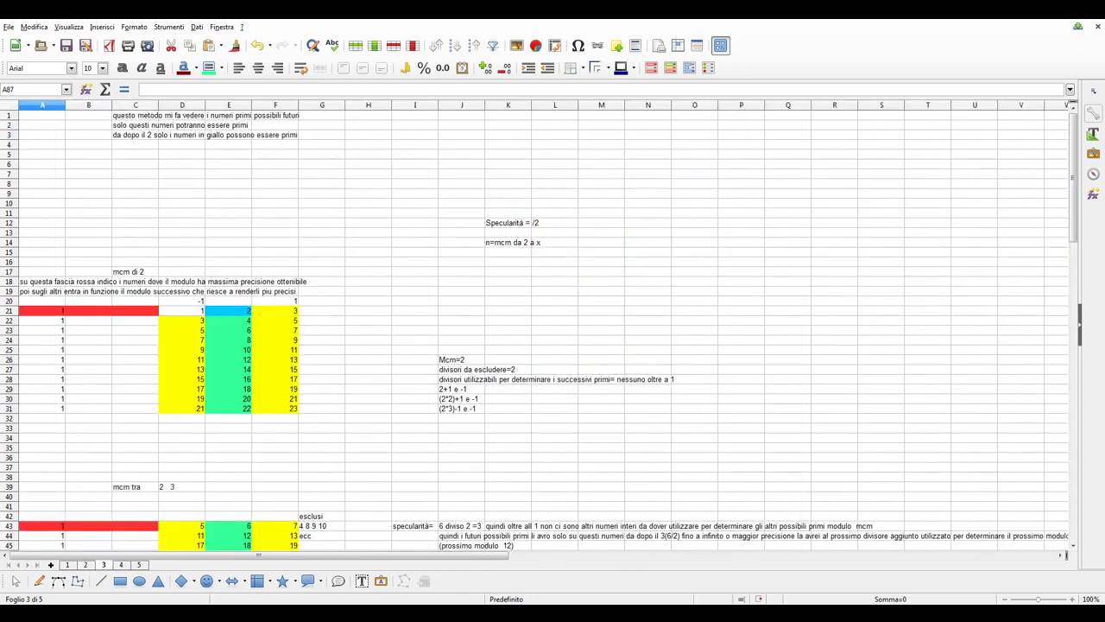
pyautogui.click(41, 125)
pyautogui.scroll(-2, 321, 366)
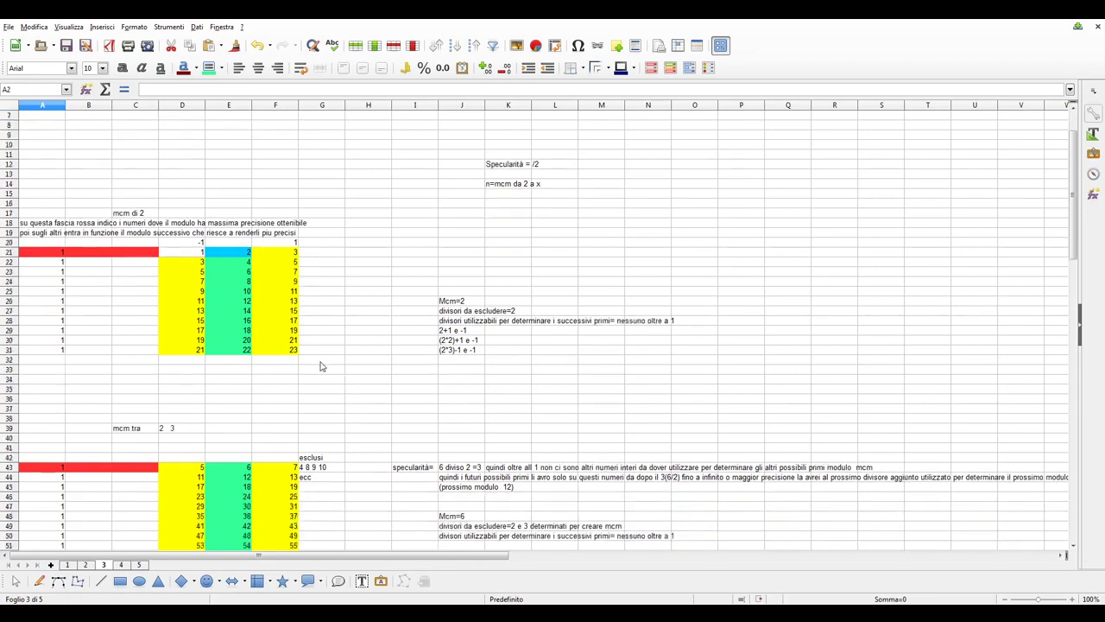
pyautogui.scroll(-2, 311, 371)
pyautogui.scroll(-1, 311, 371)
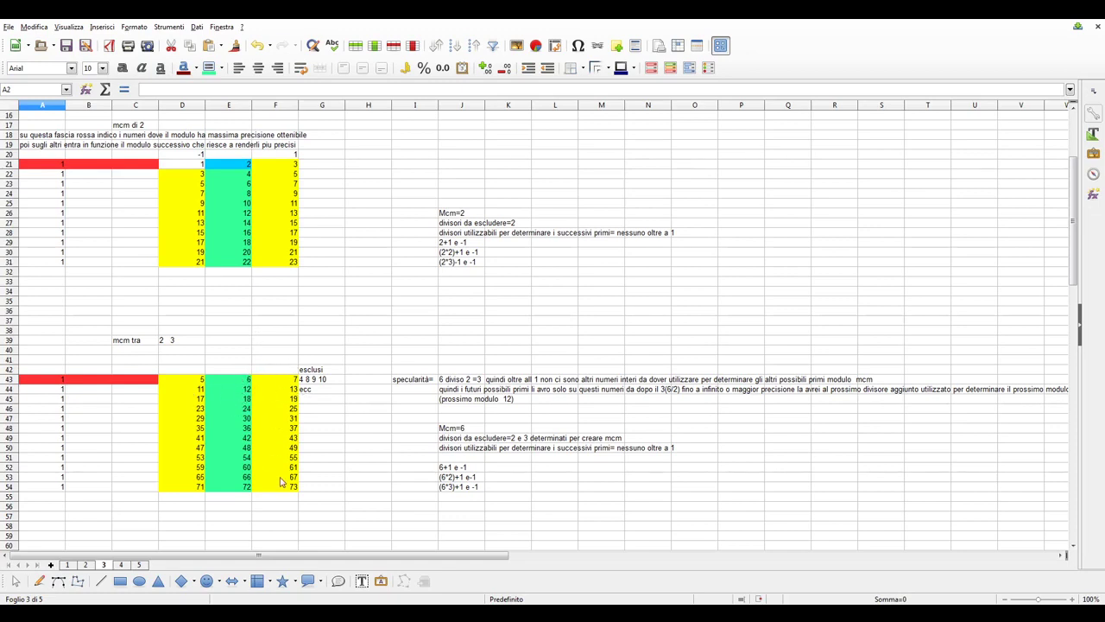
pyautogui.scroll(-5, 240, 340)
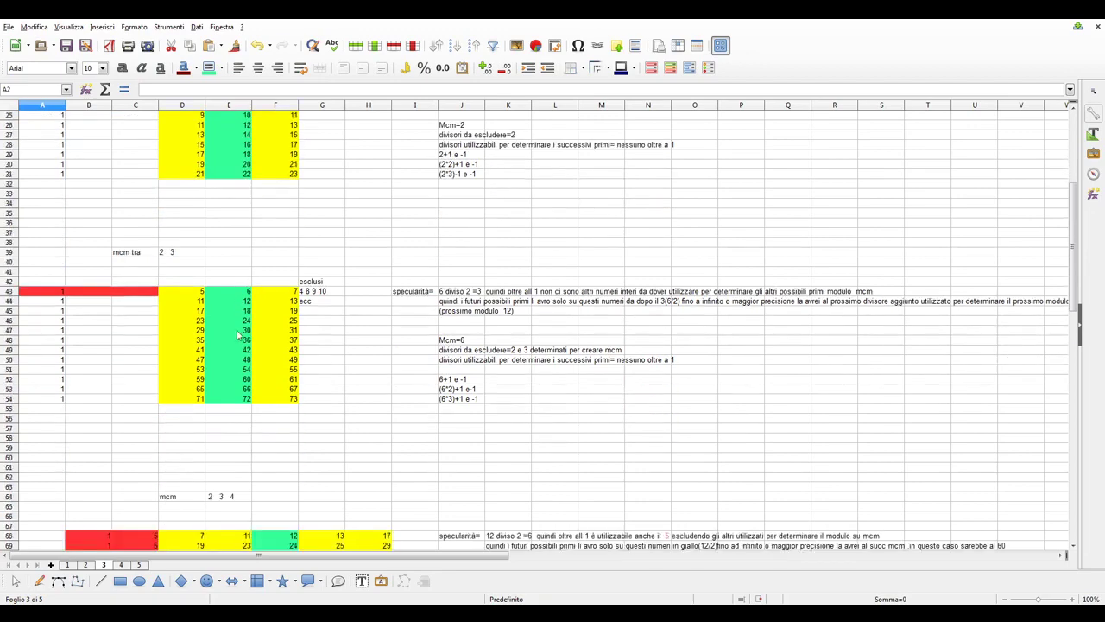
# Examine the mcm tables for 2 3 4 and for 2 3 4 5 and read their "specularità" notes.
pyautogui.scroll(-5, 231, 344)
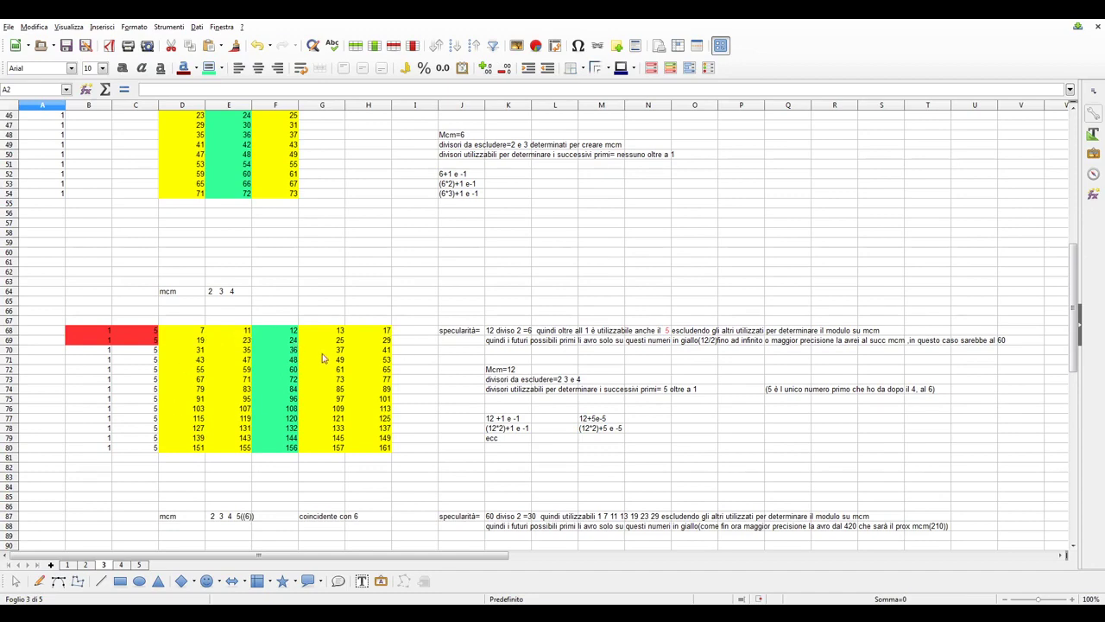
pyautogui.scroll(-6, 324, 355)
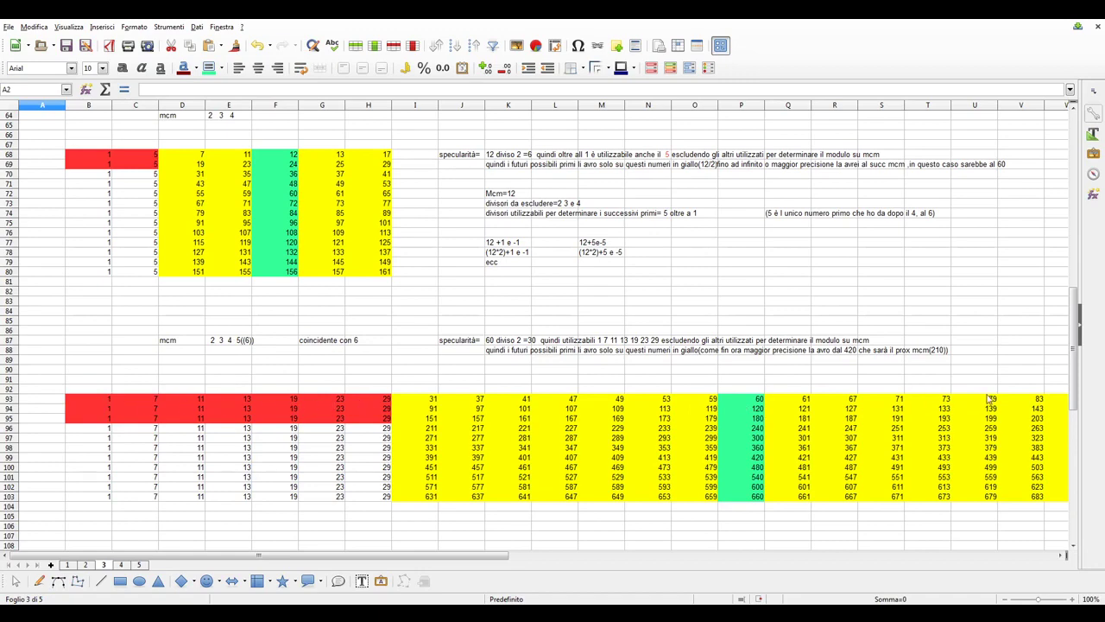
pyautogui.scroll(-2, 581, 382)
pyautogui.scroll(7, 580, 382)
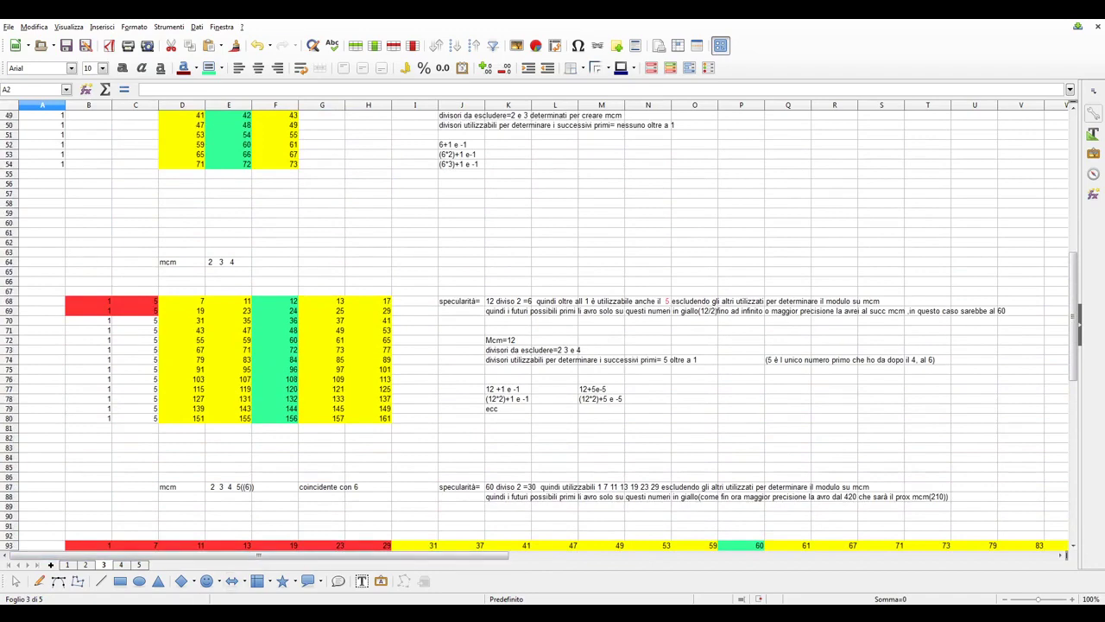
# Show sheet 4, select cell C13 and review the "metodo utilizzando solo +1 e -1" table for divisors up to about 110.
pyautogui.hotkey('ctrl', 'pagedown')
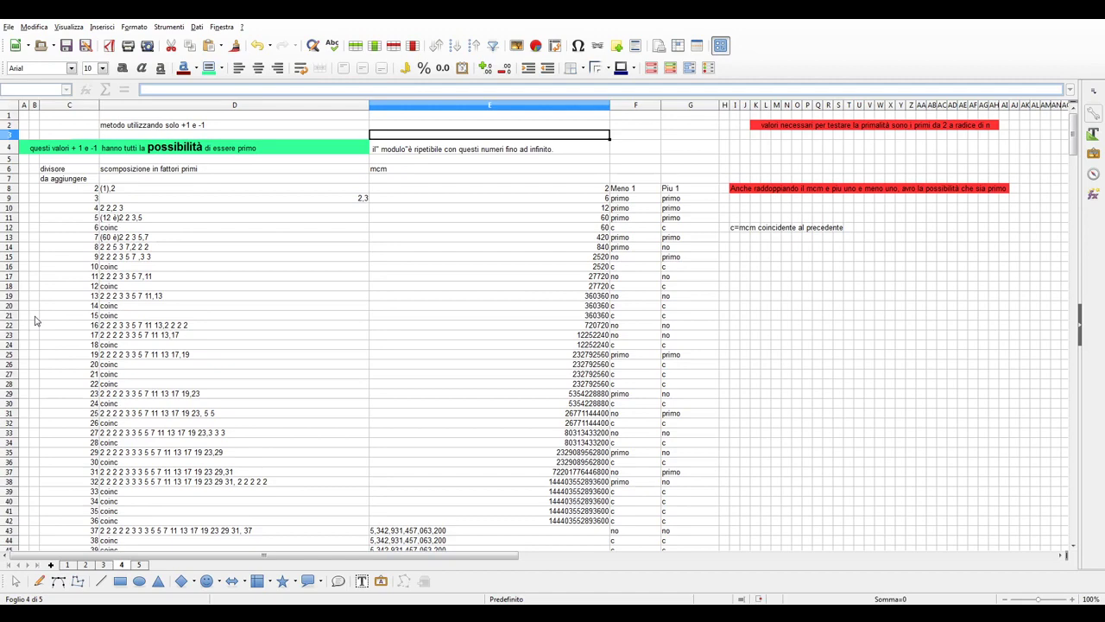
pyautogui.click(40, 238)
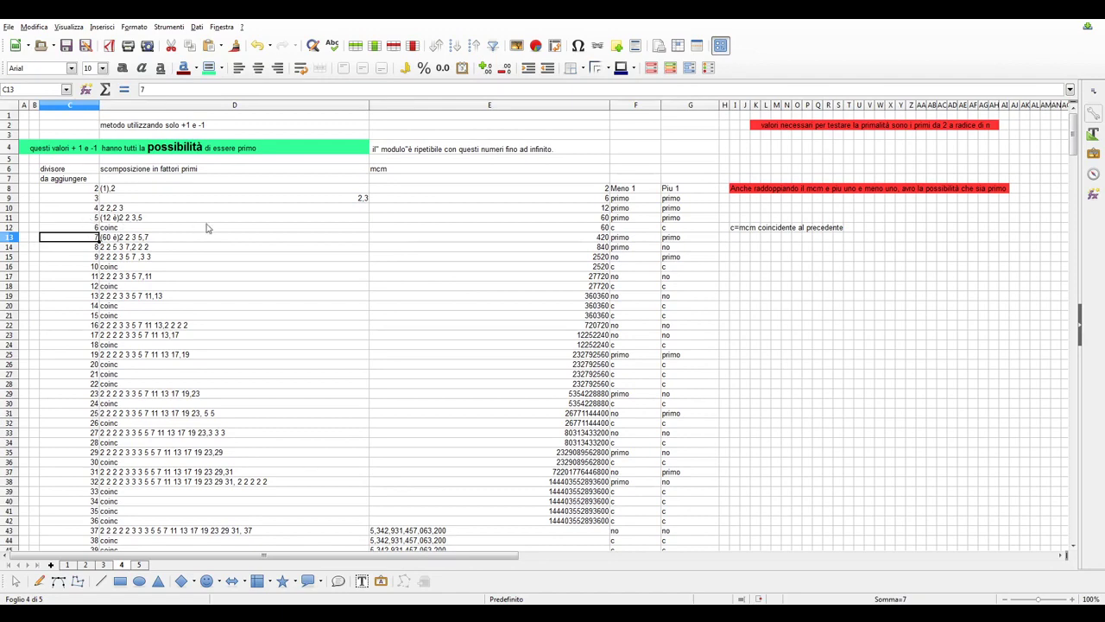
pyautogui.scroll(-3, 593, 222)
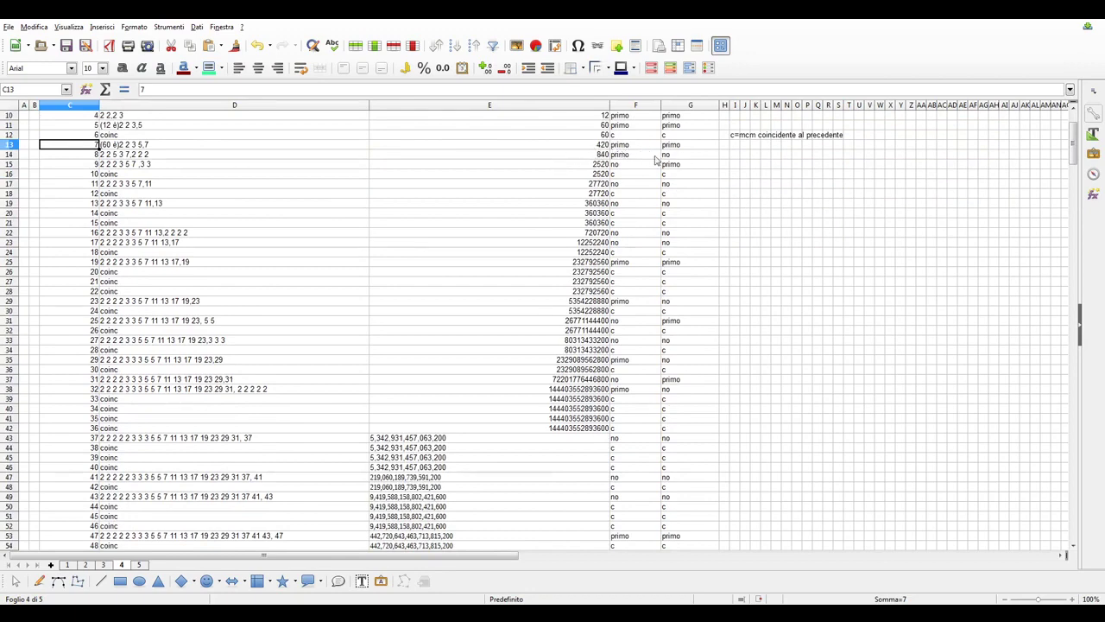
pyautogui.scroll(-6, 651, 173)
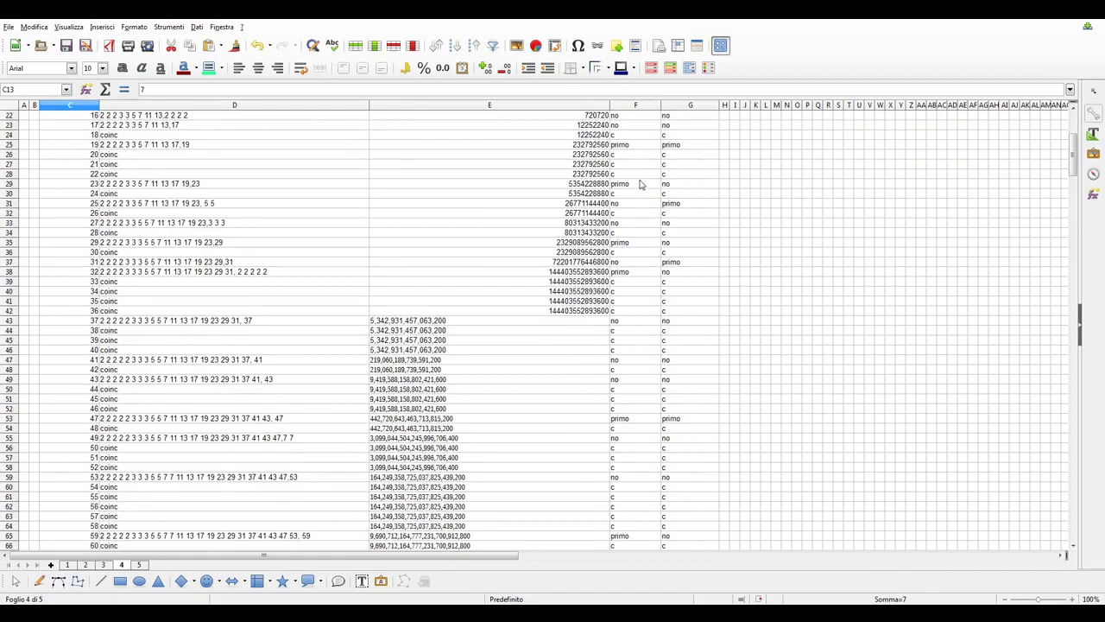
pyautogui.scroll(-4, 630, 207)
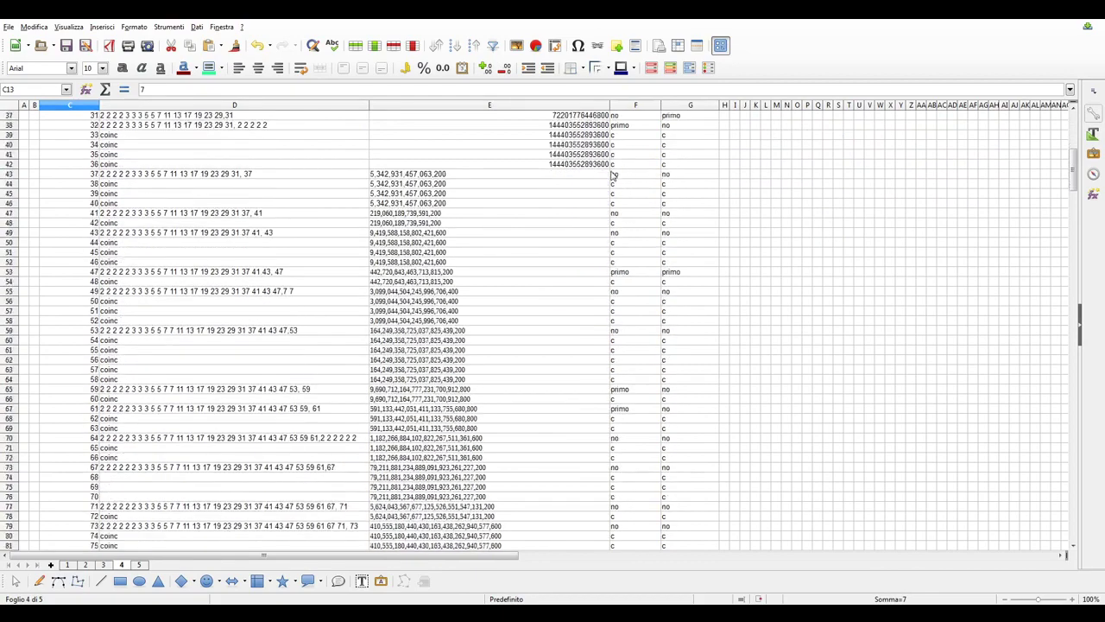
pyautogui.scroll(-4, 631, 208)
pyautogui.scroll(-5, 632, 215)
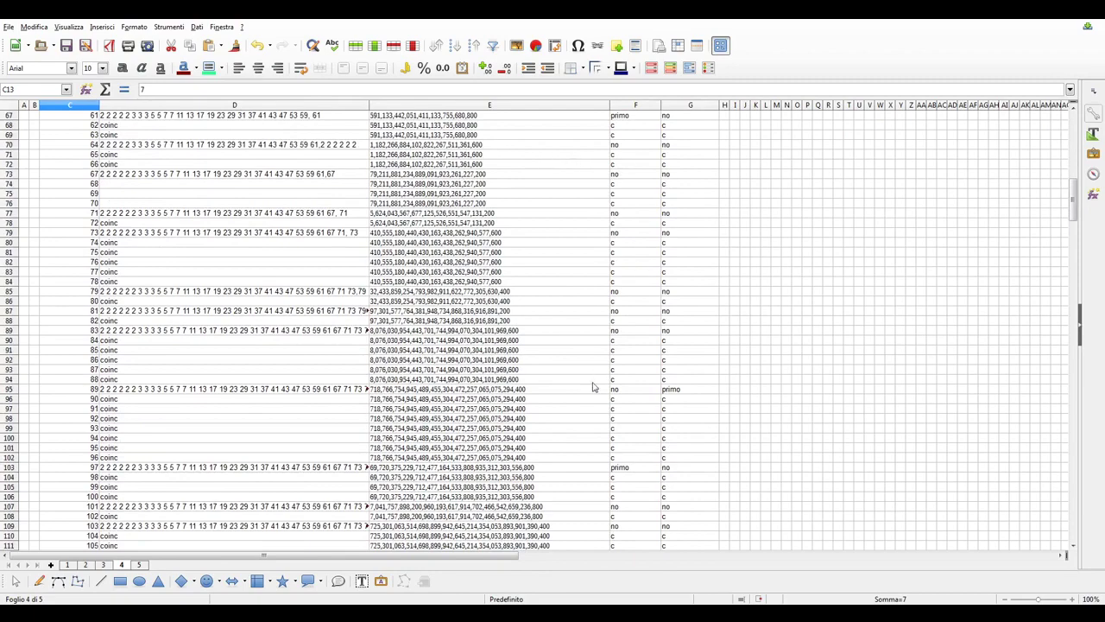
pyautogui.scroll(-2, 595, 388)
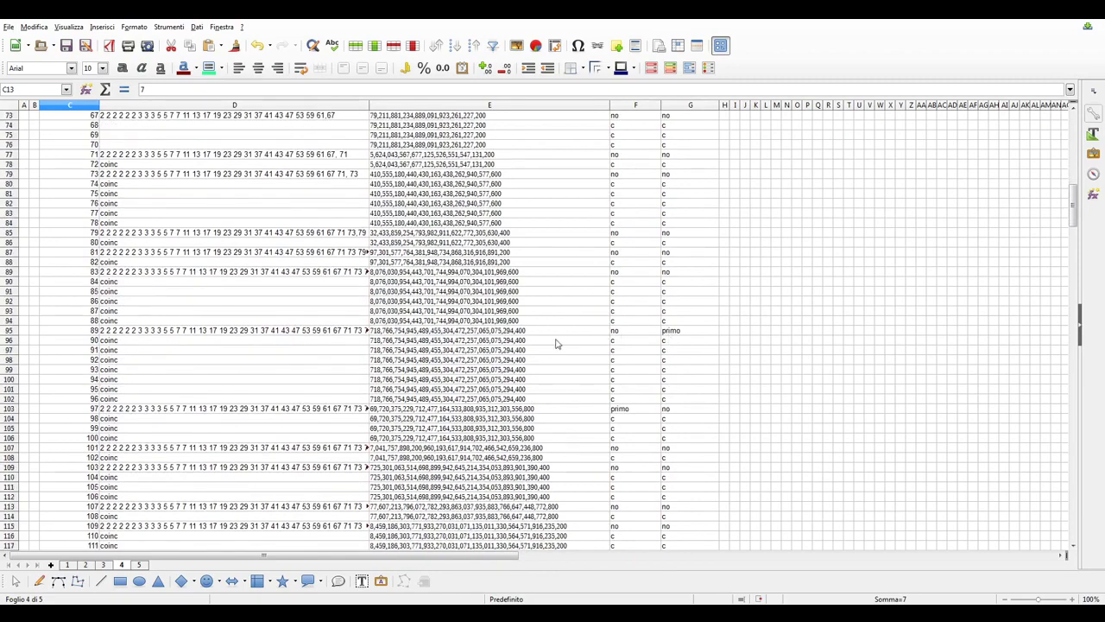
# Review the factorisation, mcm, "Meno 1" and "Piu 1" entries for divisors from about 110 to 227.
pyautogui.scroll(-12, 627, 345)
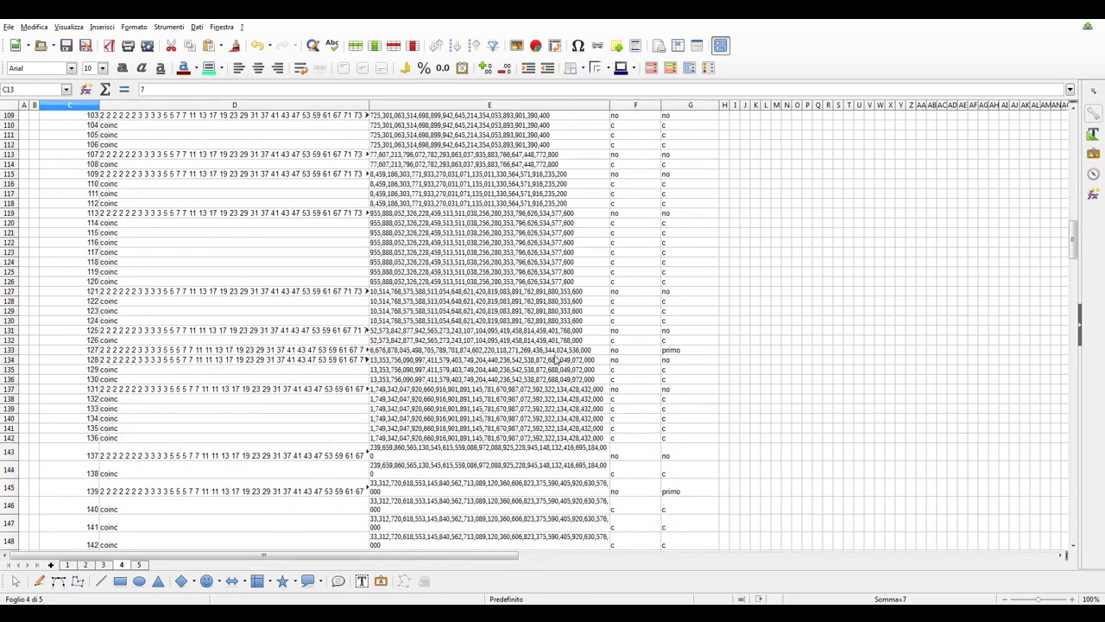
pyautogui.scroll(-3, 659, 356)
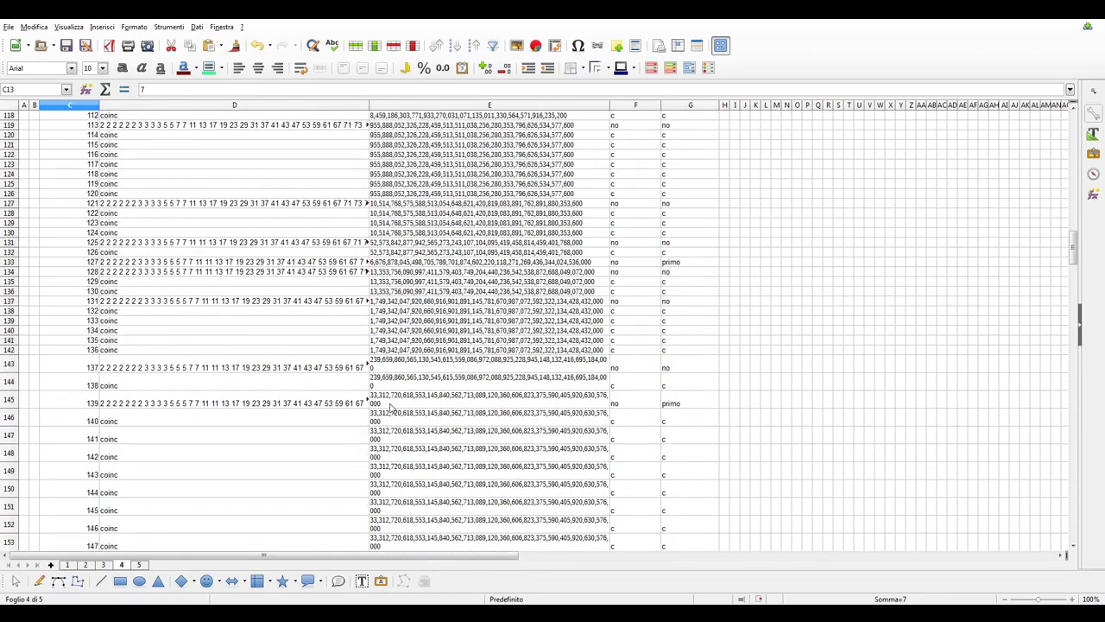
pyautogui.scroll(-14, 687, 408)
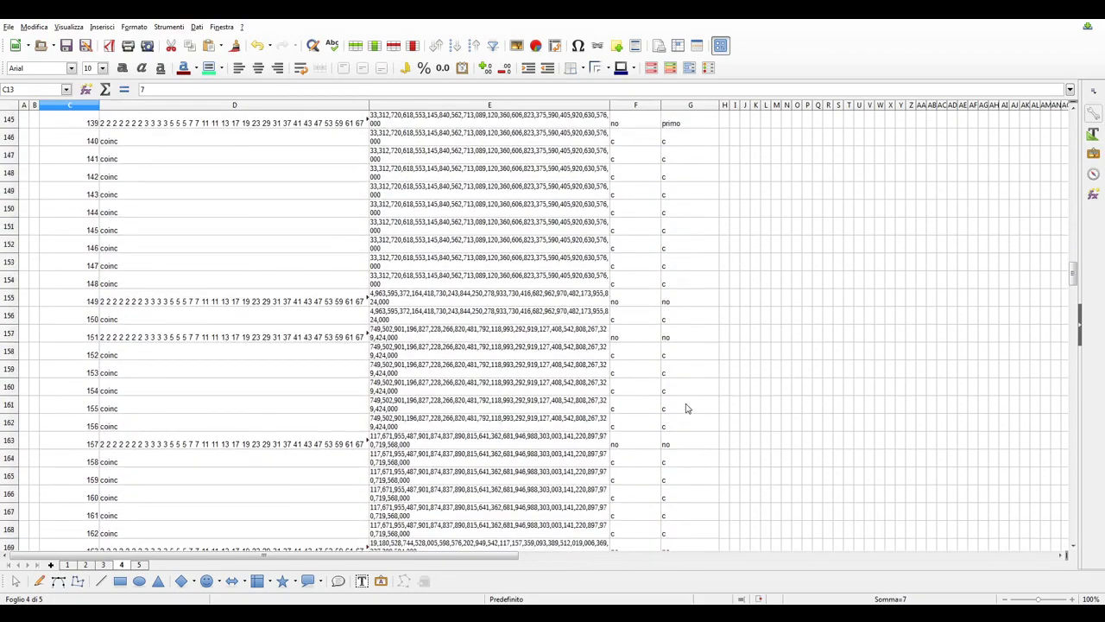
pyautogui.scroll(-3, 687, 407)
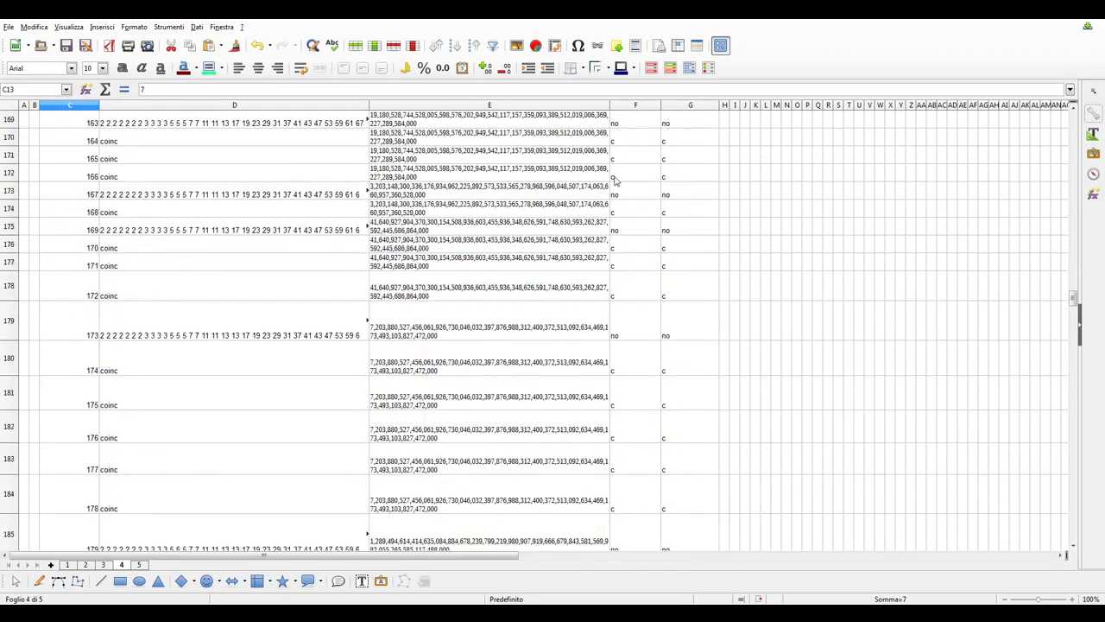
pyautogui.scroll(-4, 639, 354)
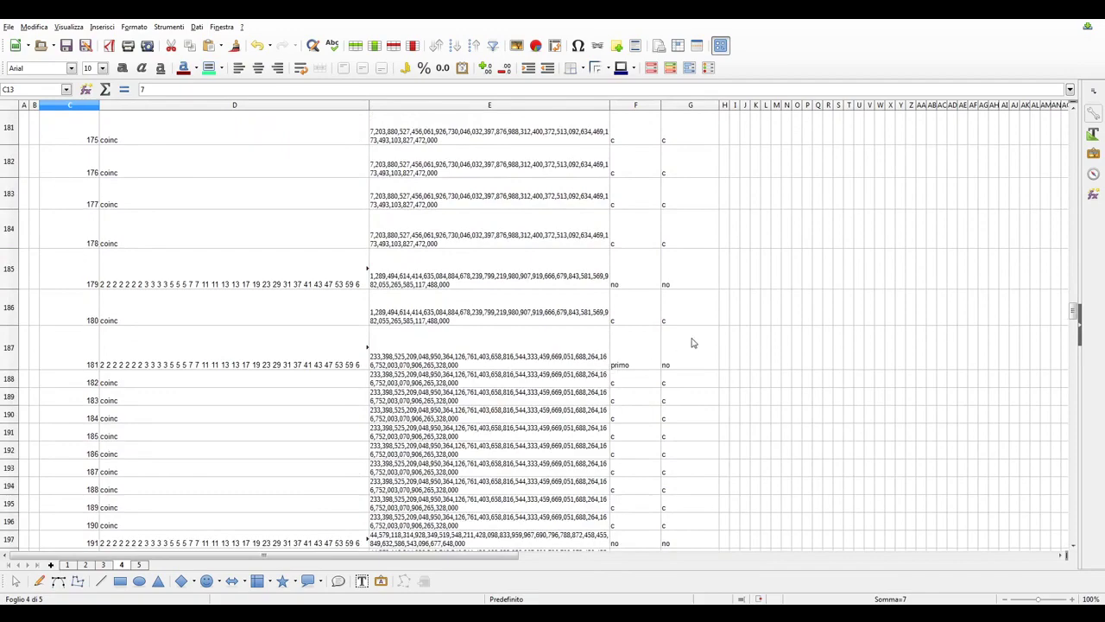
pyautogui.scroll(-4, 691, 342)
pyautogui.scroll(-10, 686, 346)
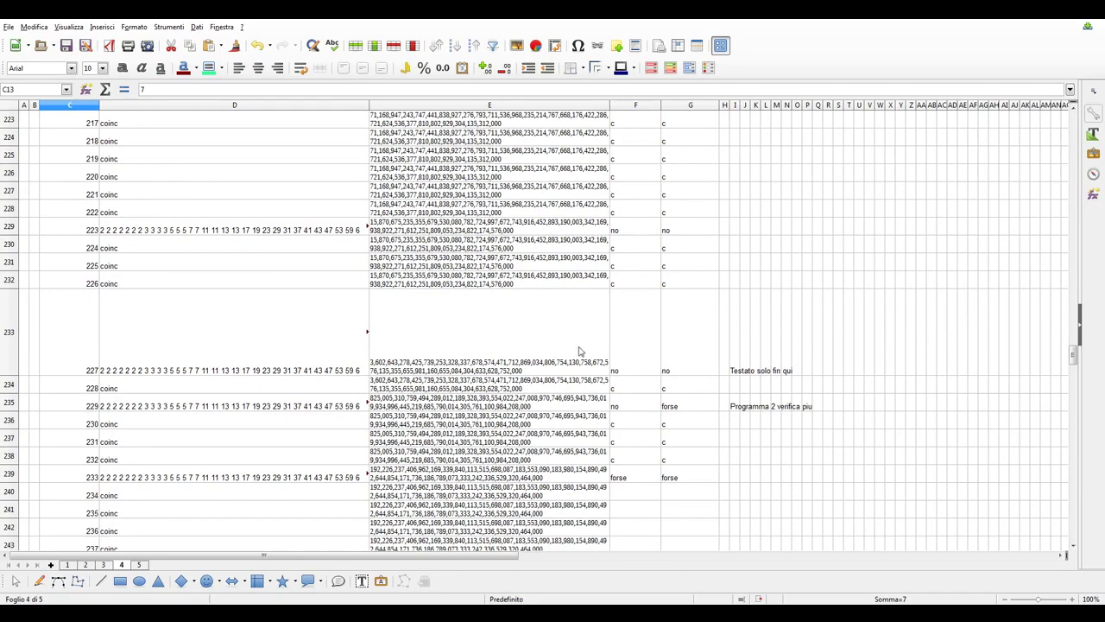
# Examine the remaining mcm rows beyond divisor 227 through the end of the table, including the notes beside them.
pyautogui.scroll(-1, 404, 349)
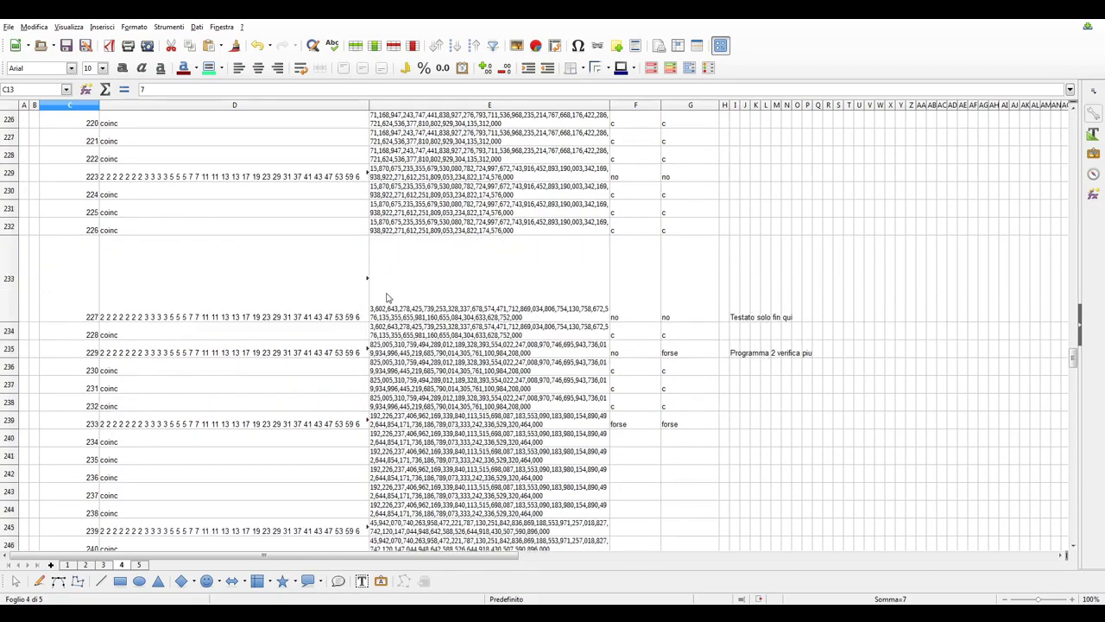
pyautogui.scroll(-7, 678, 303)
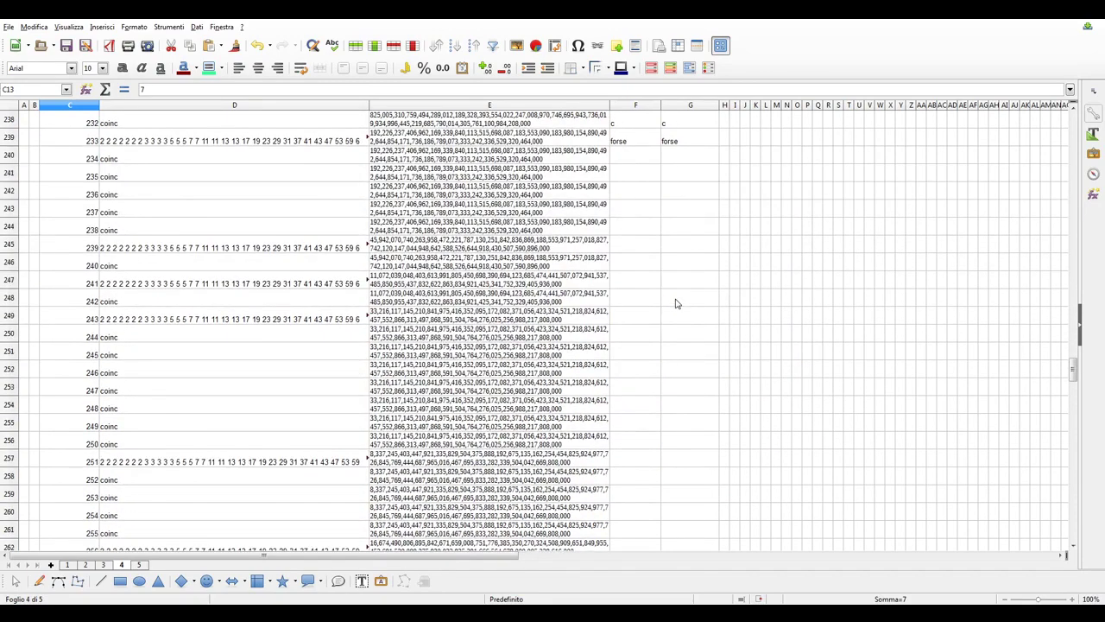
pyautogui.scroll(-10, 492, 153)
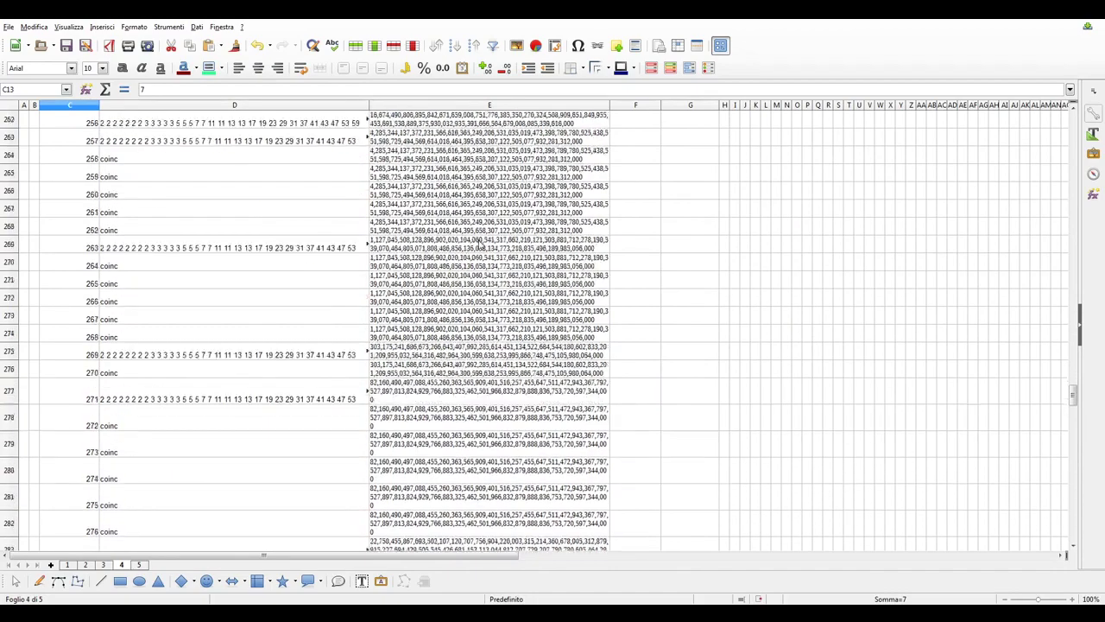
pyautogui.scroll(-16, 480, 261)
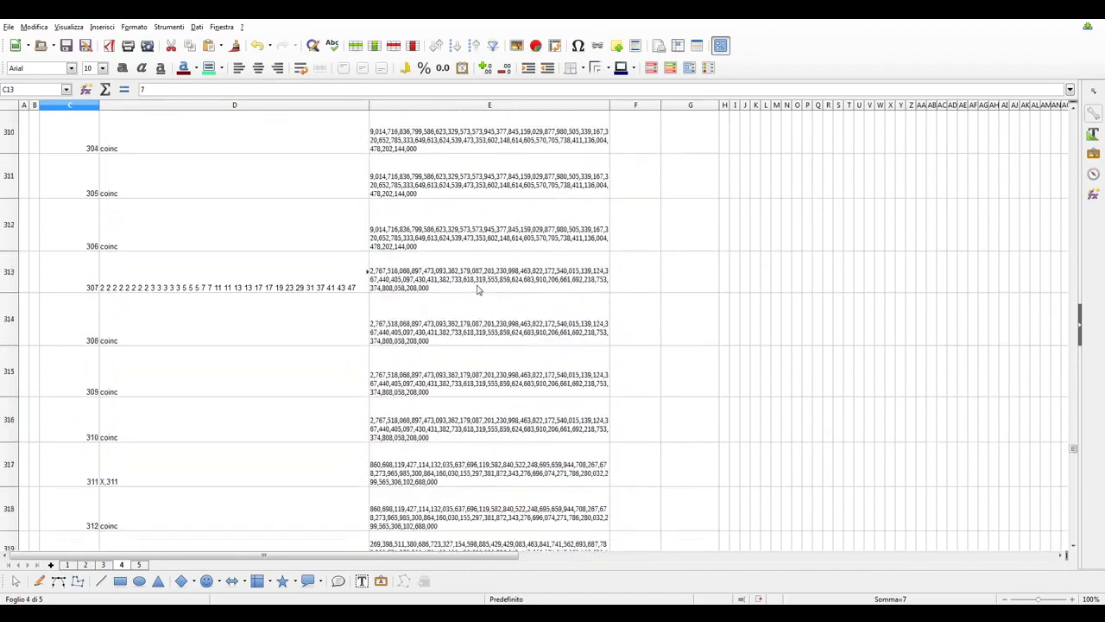
pyautogui.scroll(-12, 475, 304)
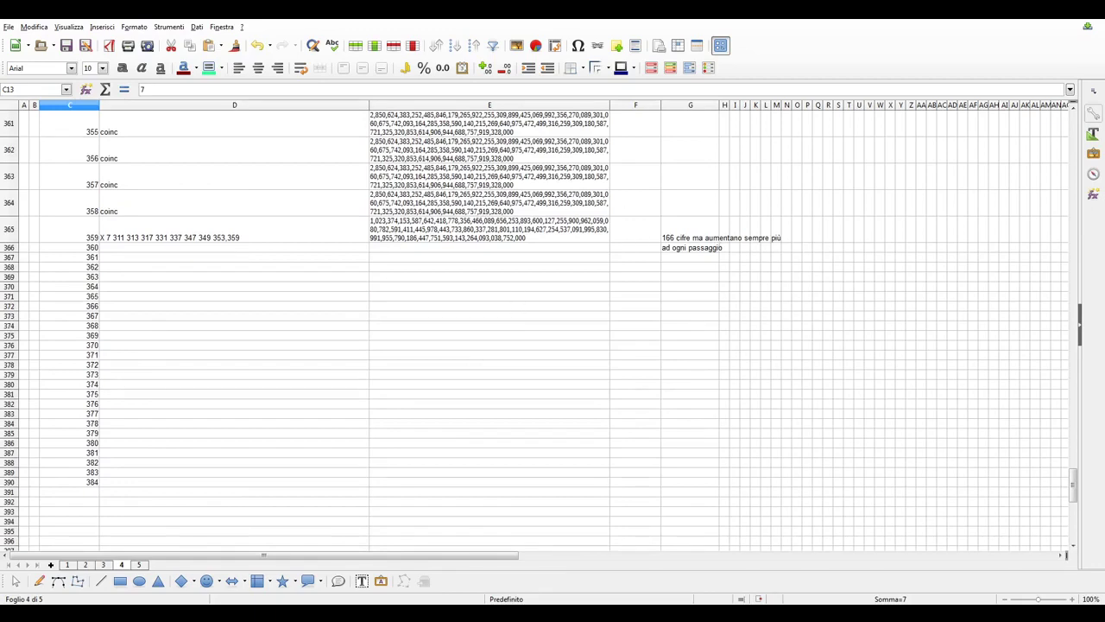
# Show the next sheet and examine the "MINIMO COMUNE MULTIPLO" diagrams for 2 and for 2 and 3.
pyautogui.hotkey('ctrl', 'pagedown')
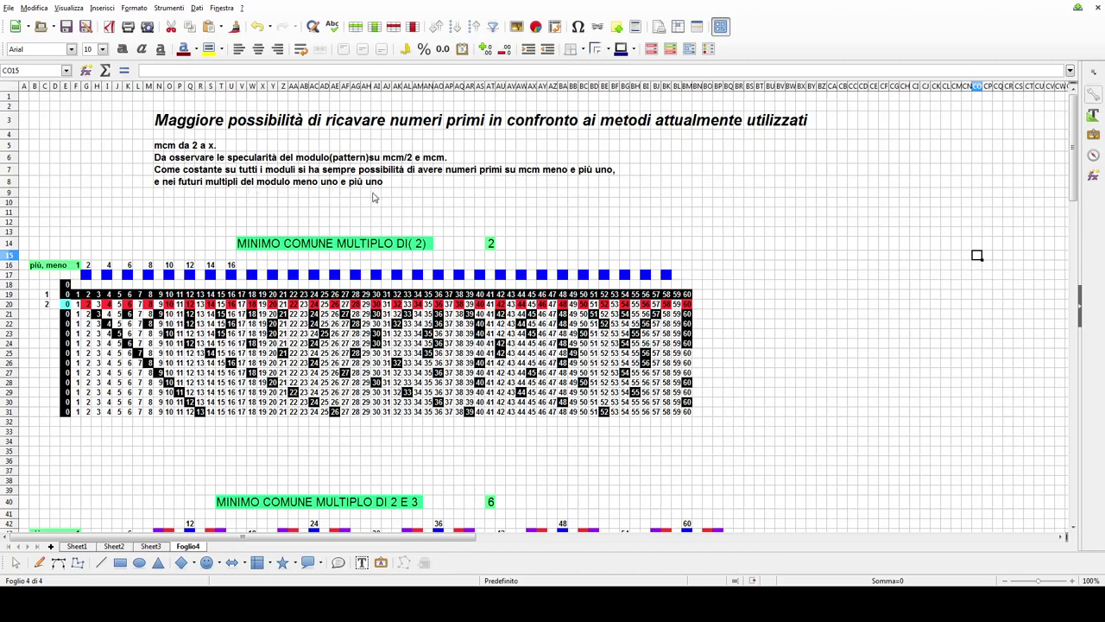
pyautogui.scroll(-1, 164, 216)
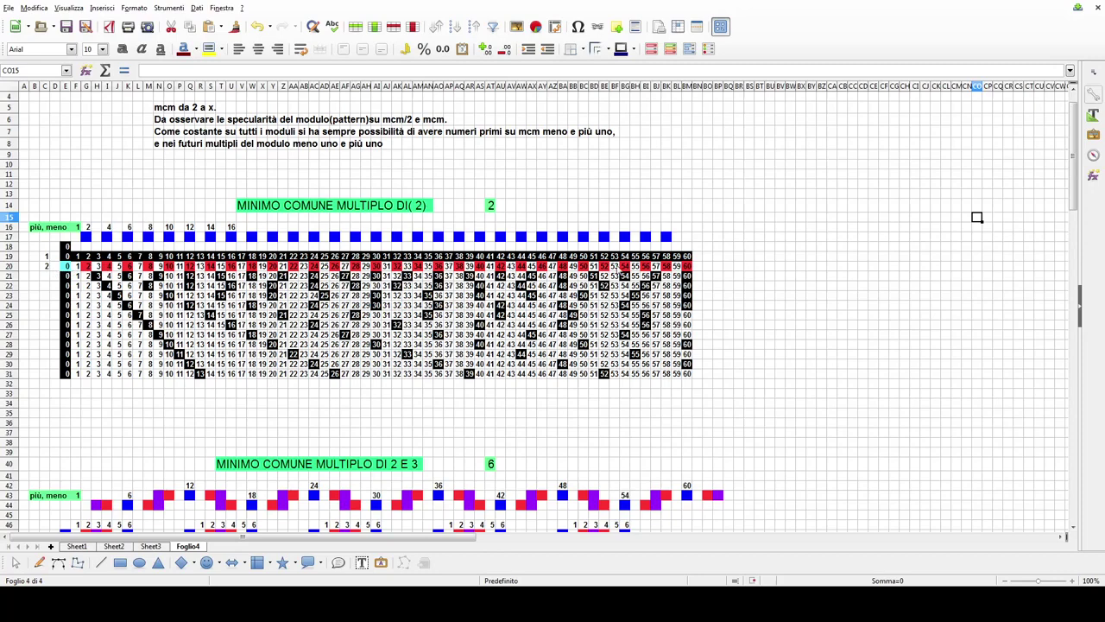
pyautogui.scroll(-5, 131, 368)
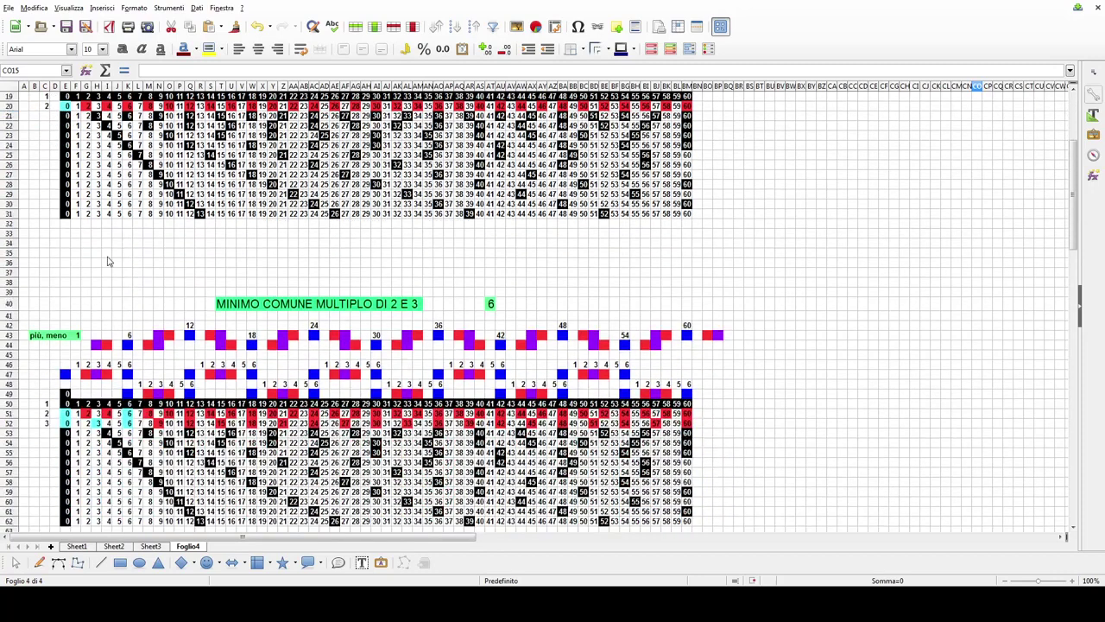
pyautogui.scroll(-2, 108, 261)
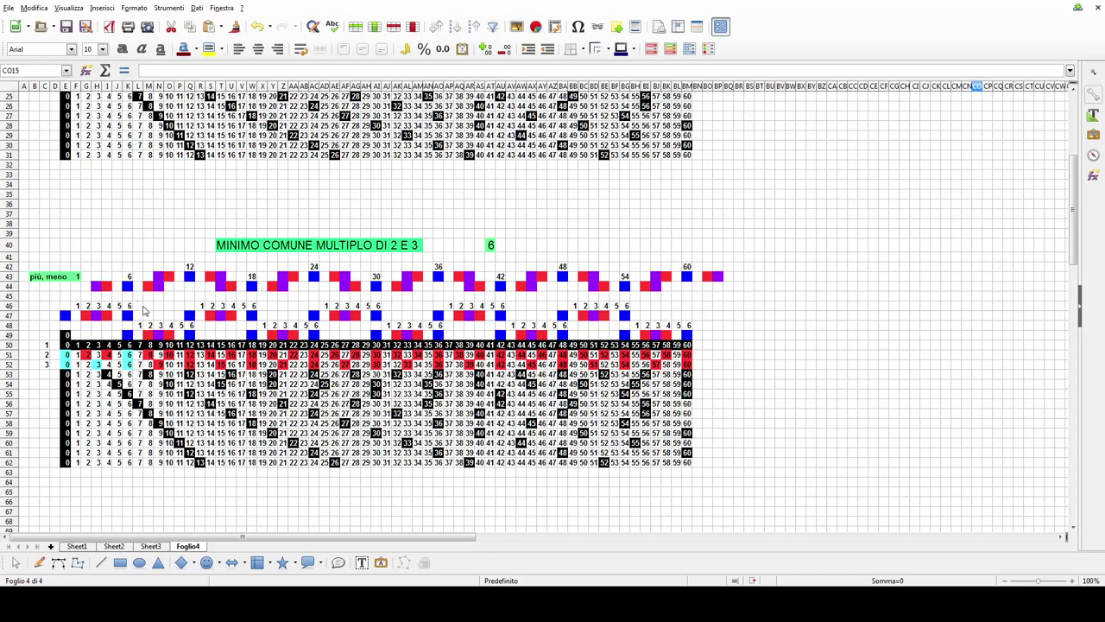
pyautogui.scroll(-1, 148, 324)
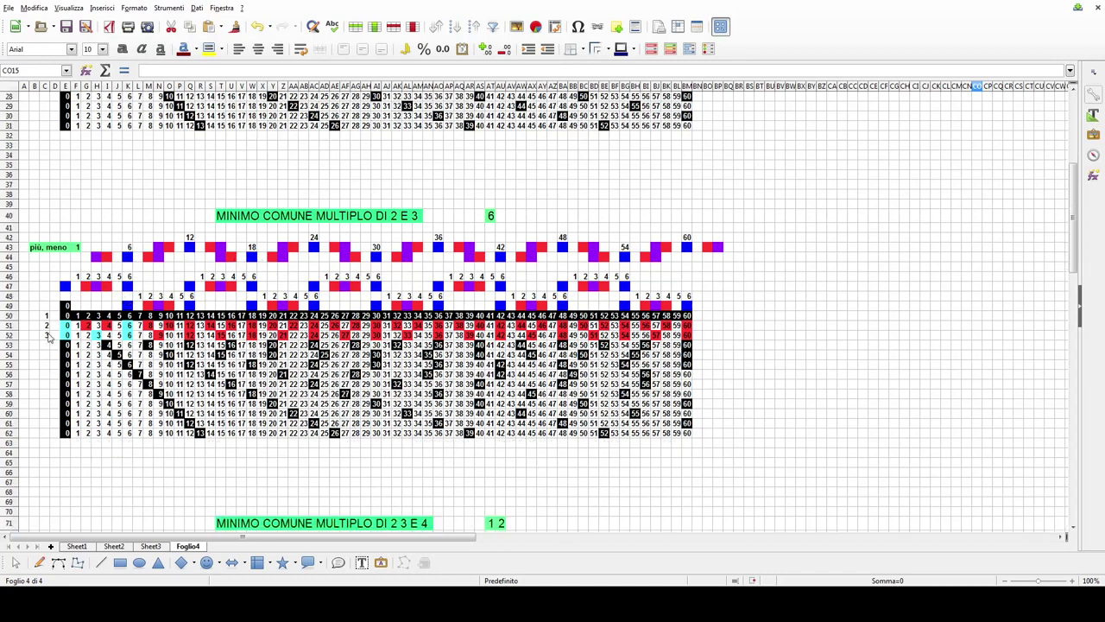